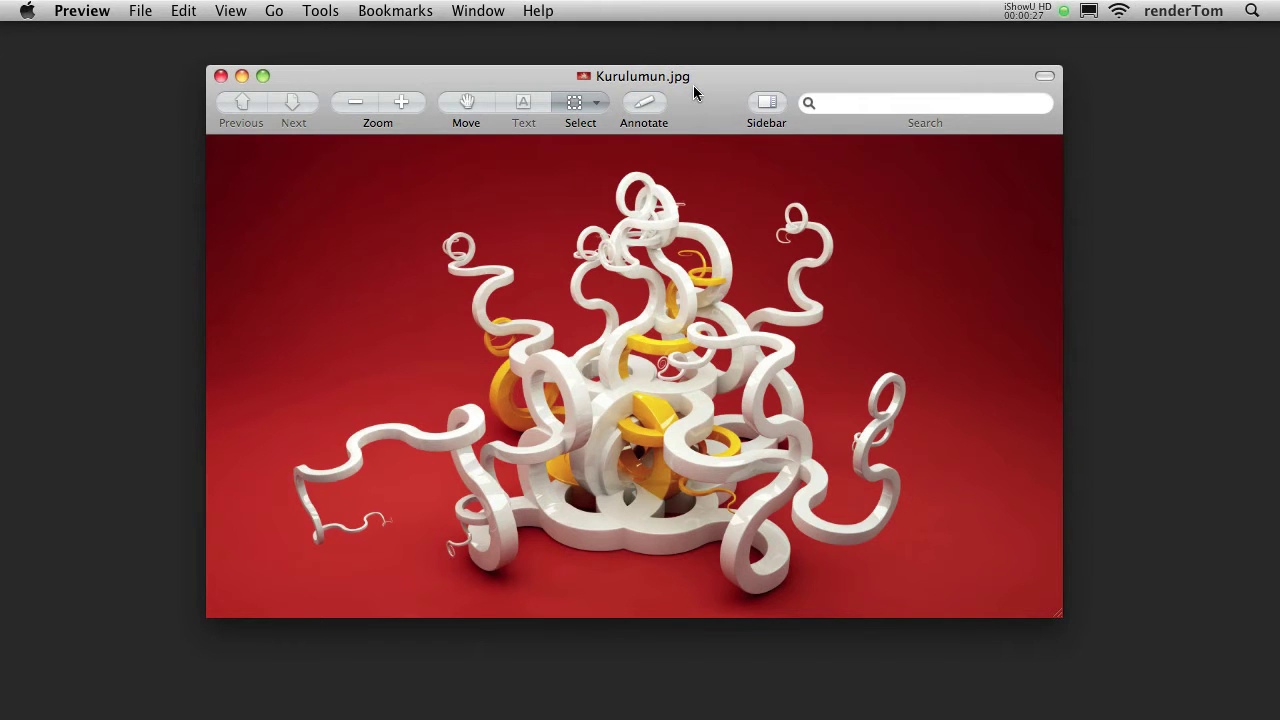
Step: Switch from the Kurulumun.jpg reference in Preview to QuickTime Player 7
key(super+Tab)
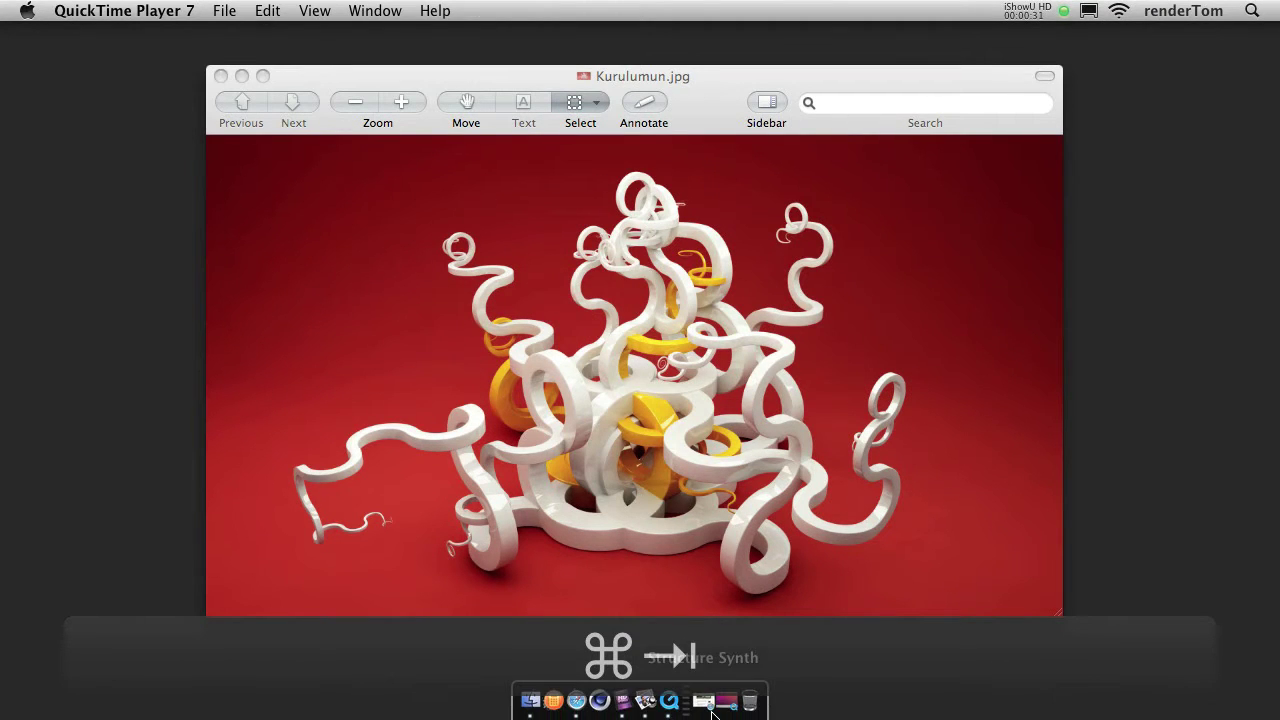
Step: Play the Kurulumun Preview.mp4 movie and pause it at 00:00:31
click(715, 698)
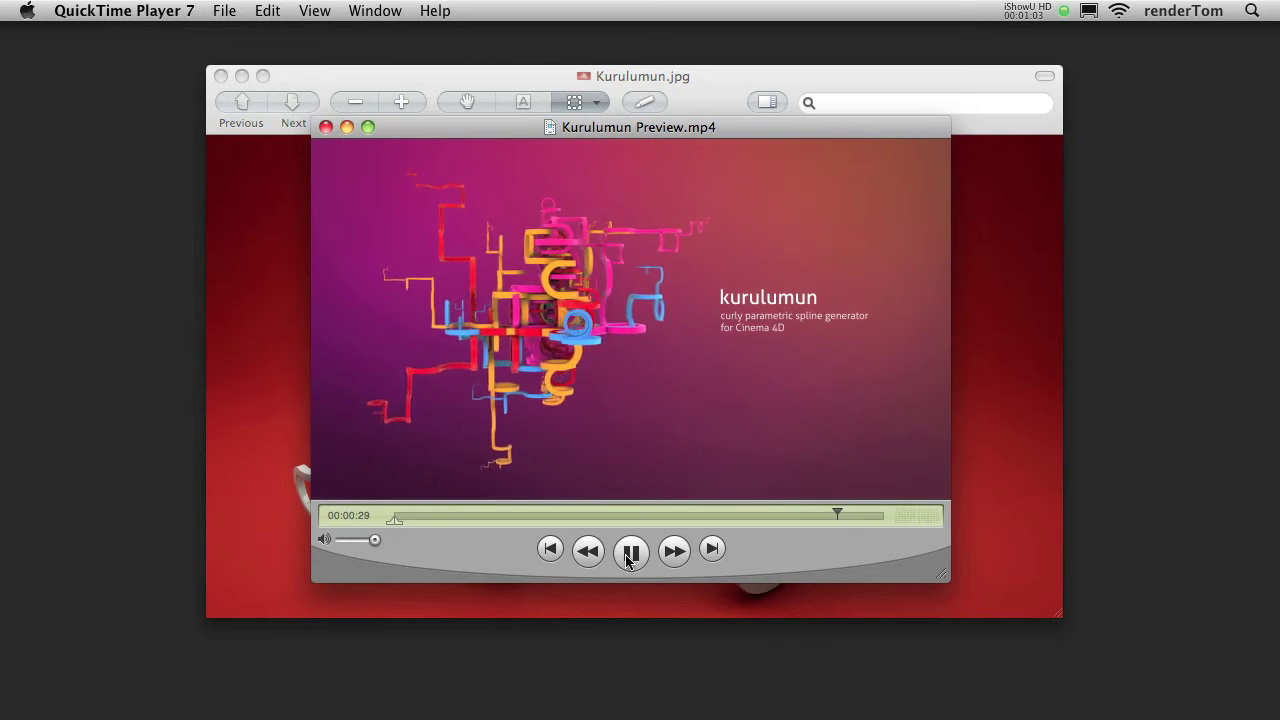
click(627, 556)
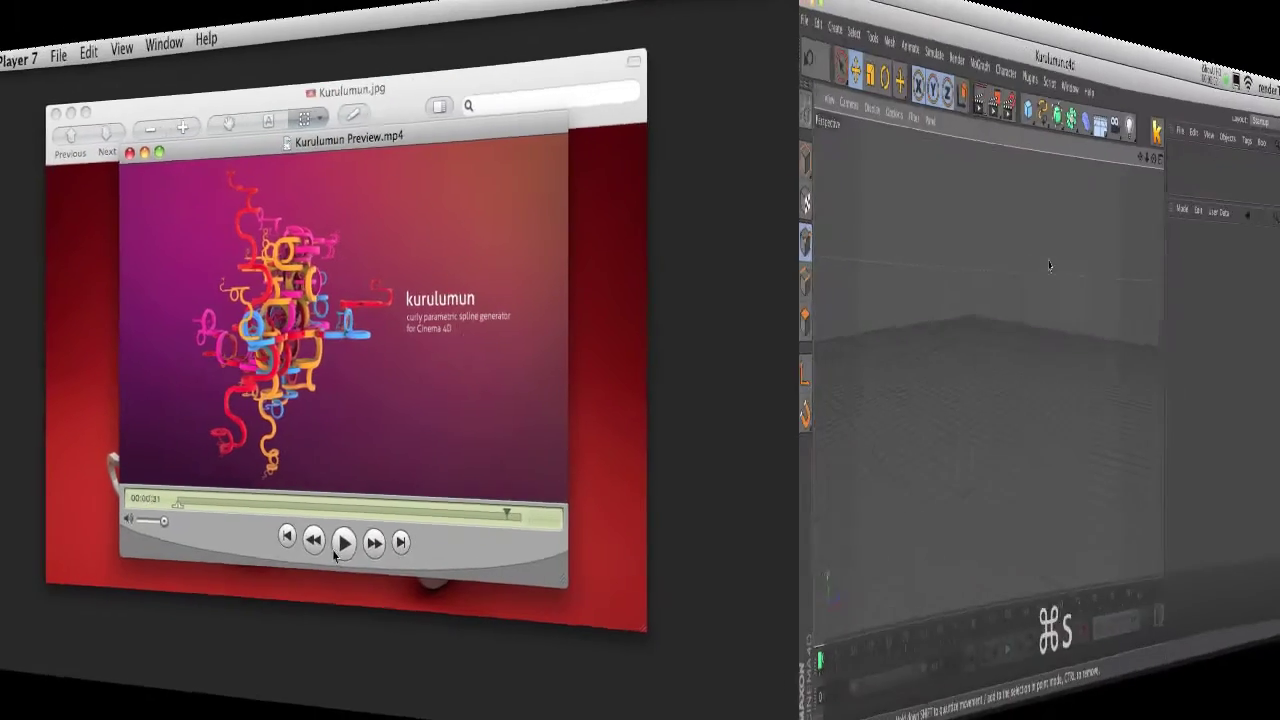
Step: Save Kurulumun.c4d, add a Kurulumun object from Plugins, and centre the spline in view
key(super+s)
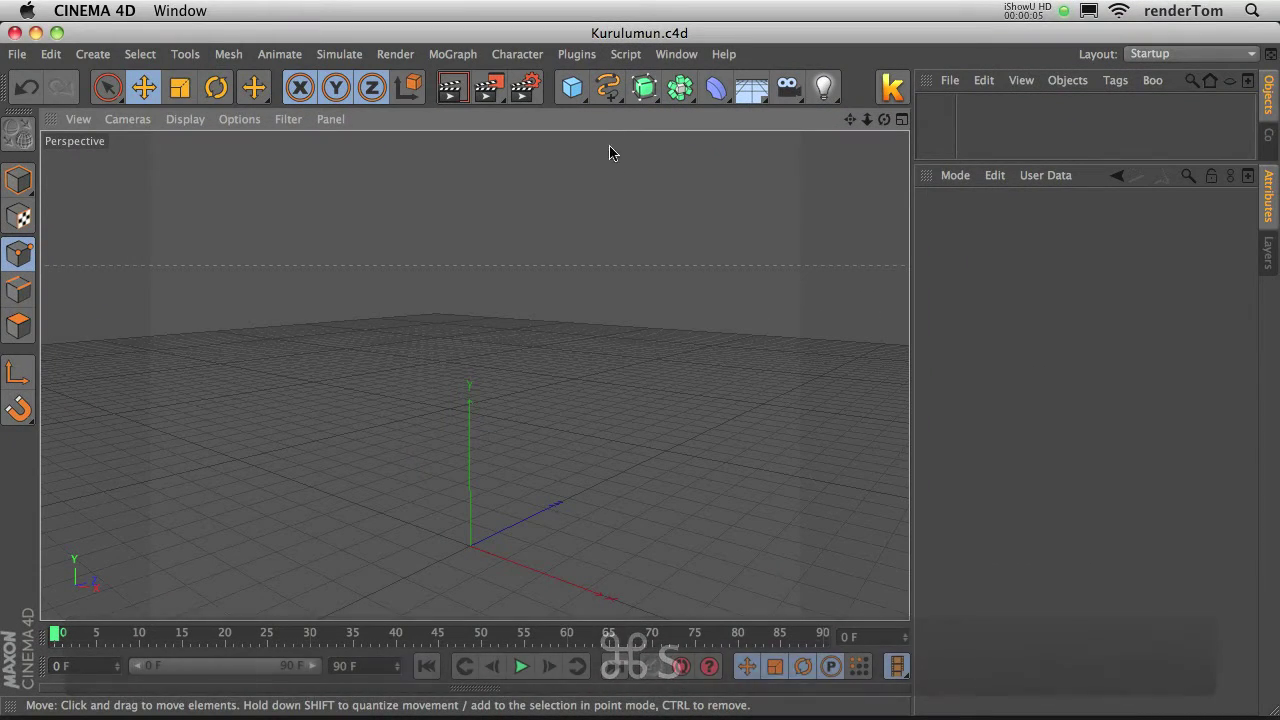
click(584, 57)
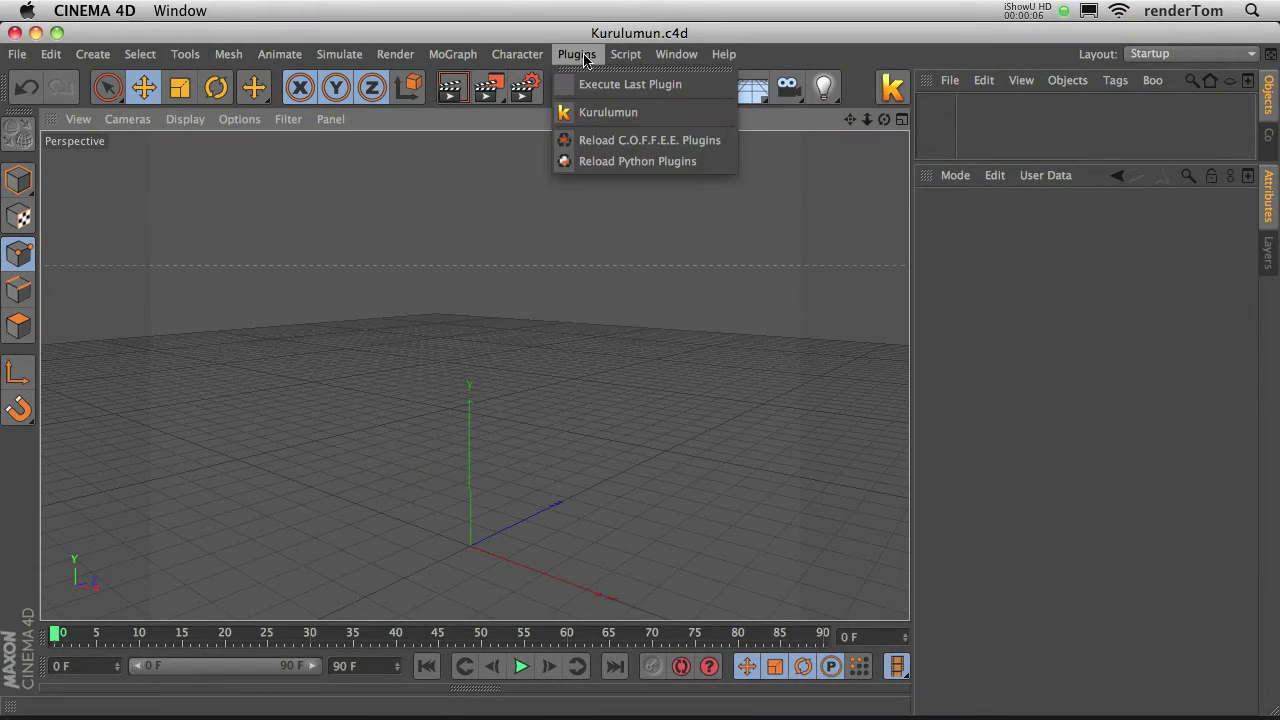
click(606, 114)
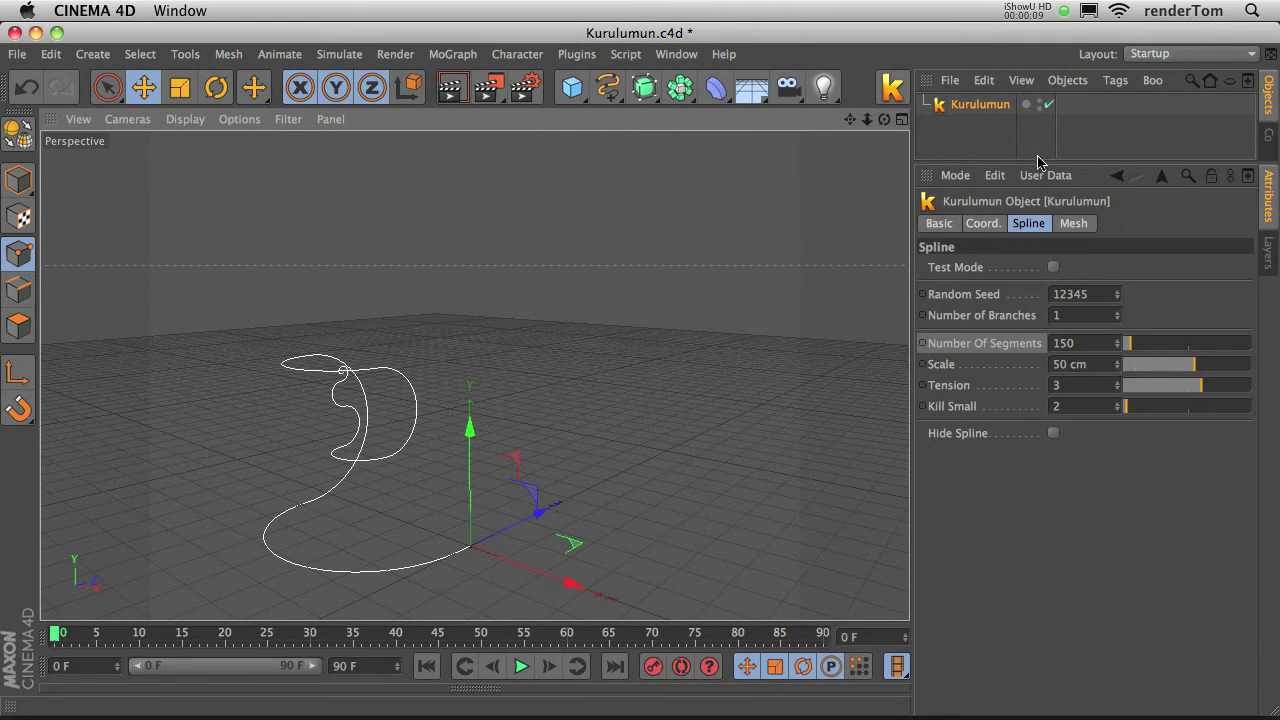
mouse_move(1038, 160)
mouse_down()
mouse_move(1038, 196)
mouse_move(1032, 152)
mouse_up()
drag(849, 119, 578, 382)
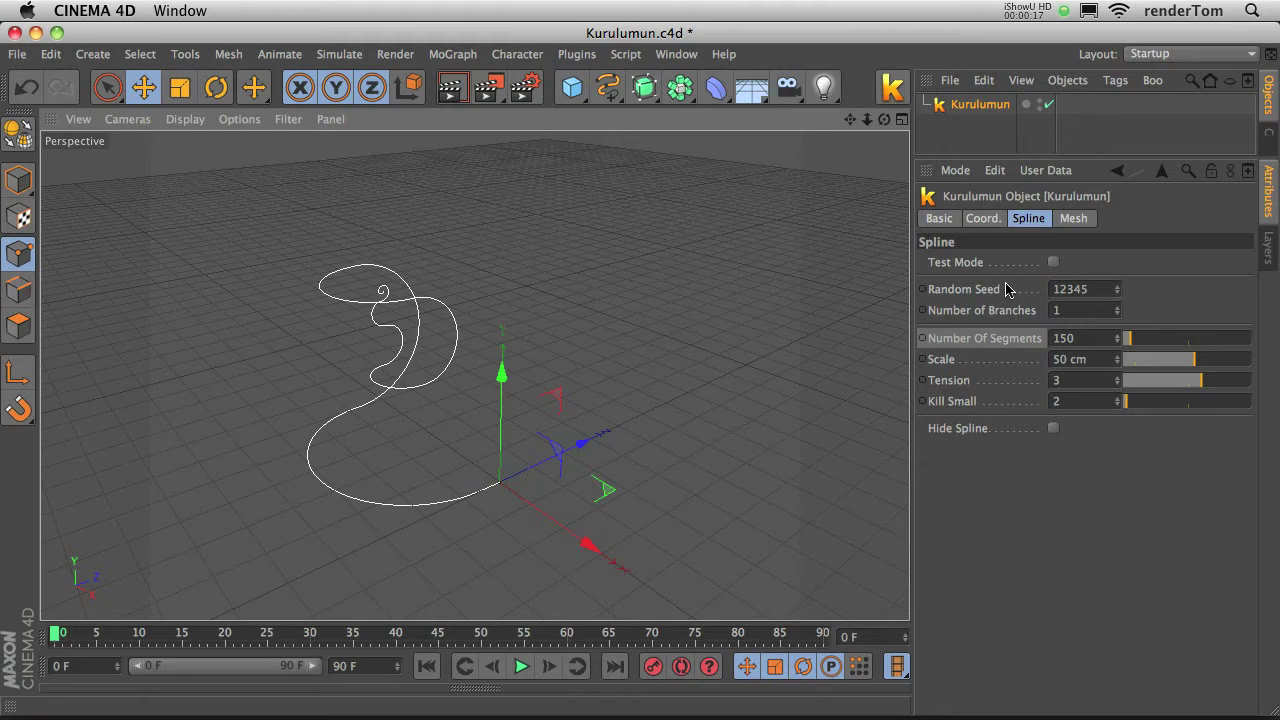
Step: Toggle Test Mode on and off, then step Random Seed up to 12353
click(1052, 265)
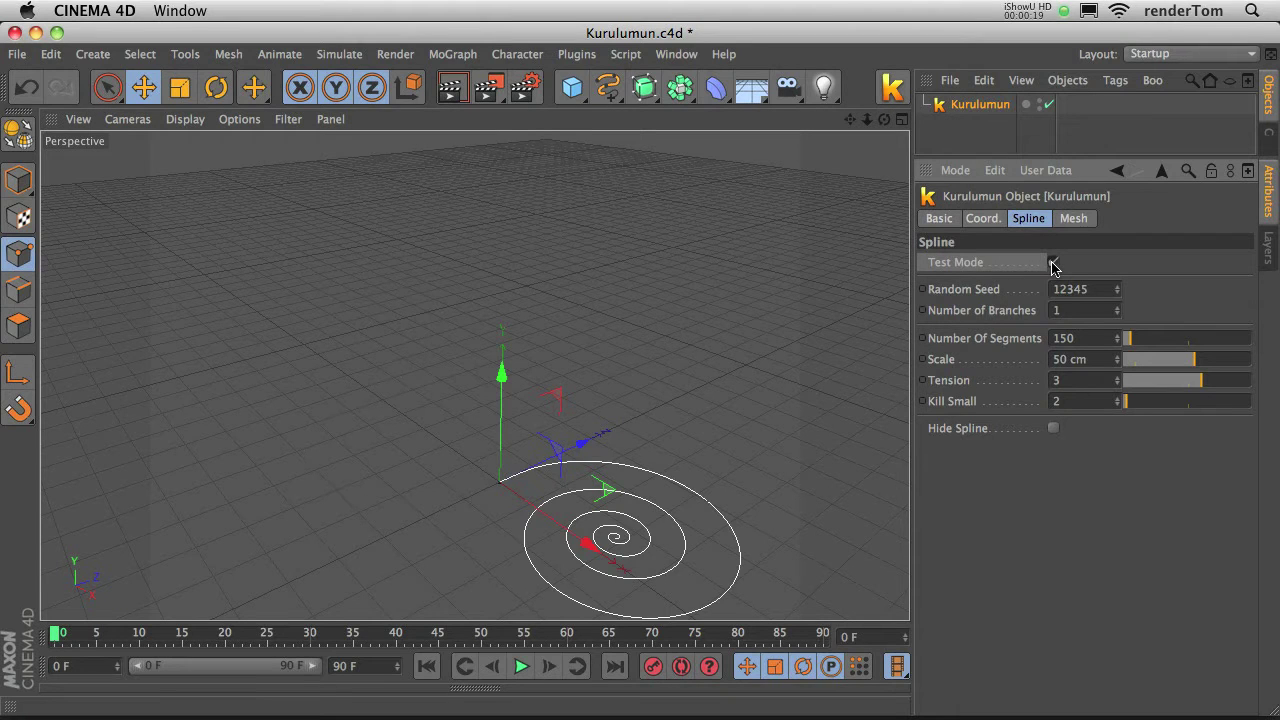
click(1052, 264)
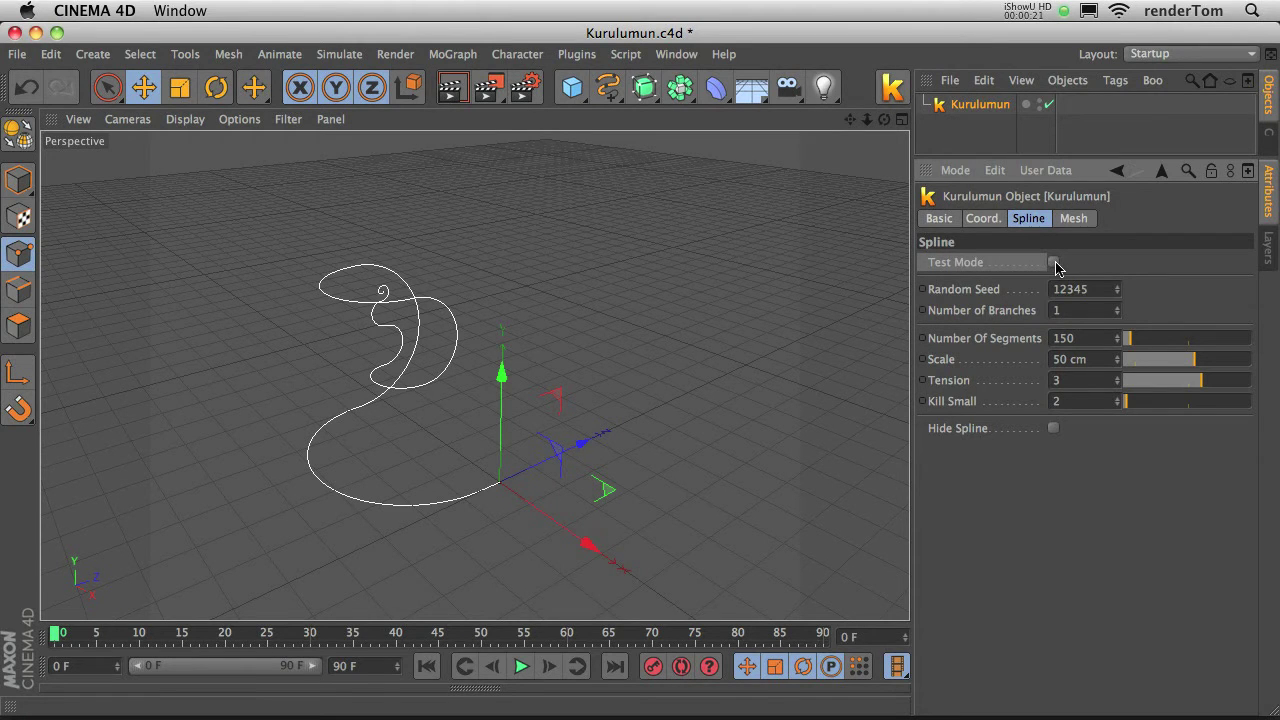
click(1117, 286)
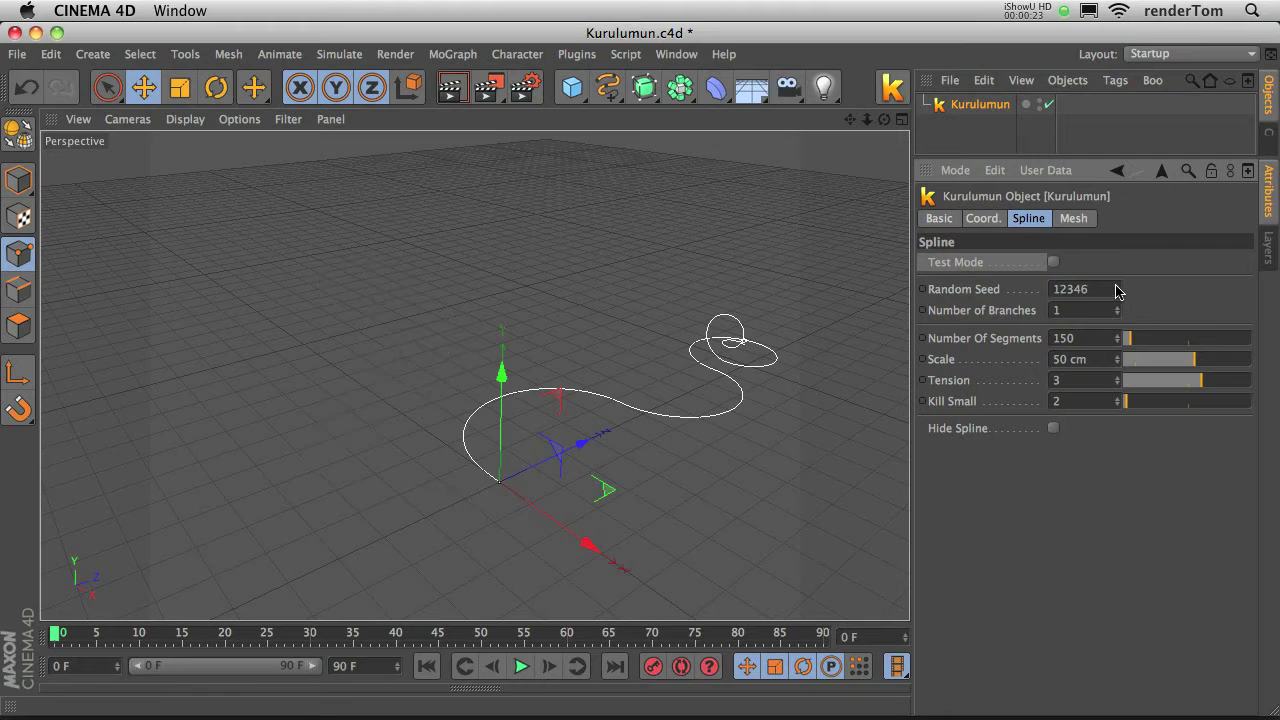
click(1117, 286)
click(1117, 286)
click(1117, 286)
click(1117, 286)
click(1117, 286)
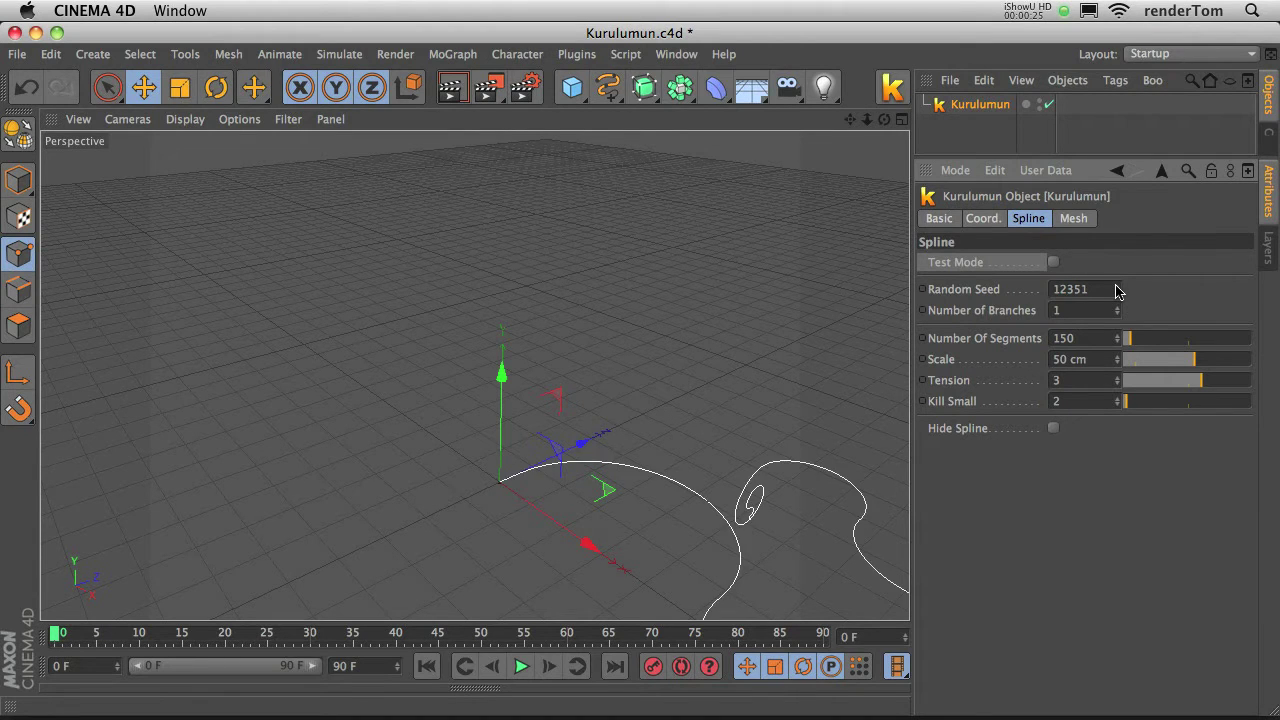
click(1117, 286)
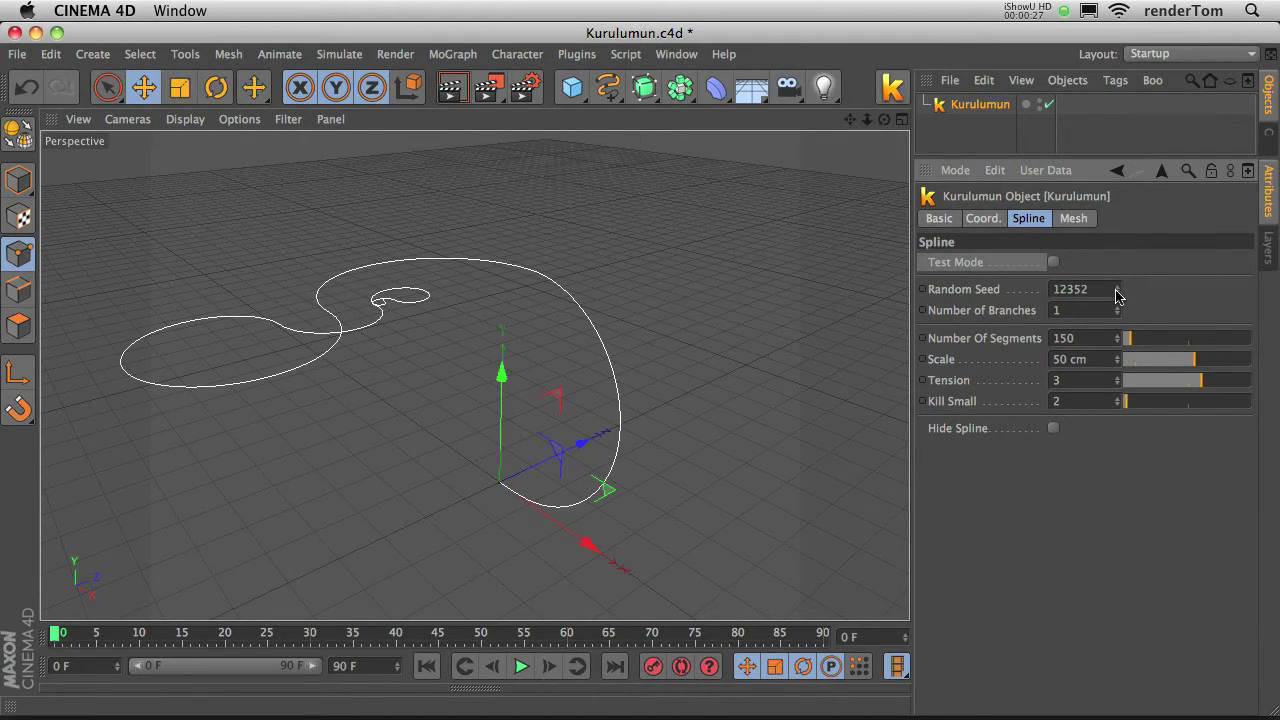
click(1117, 286)
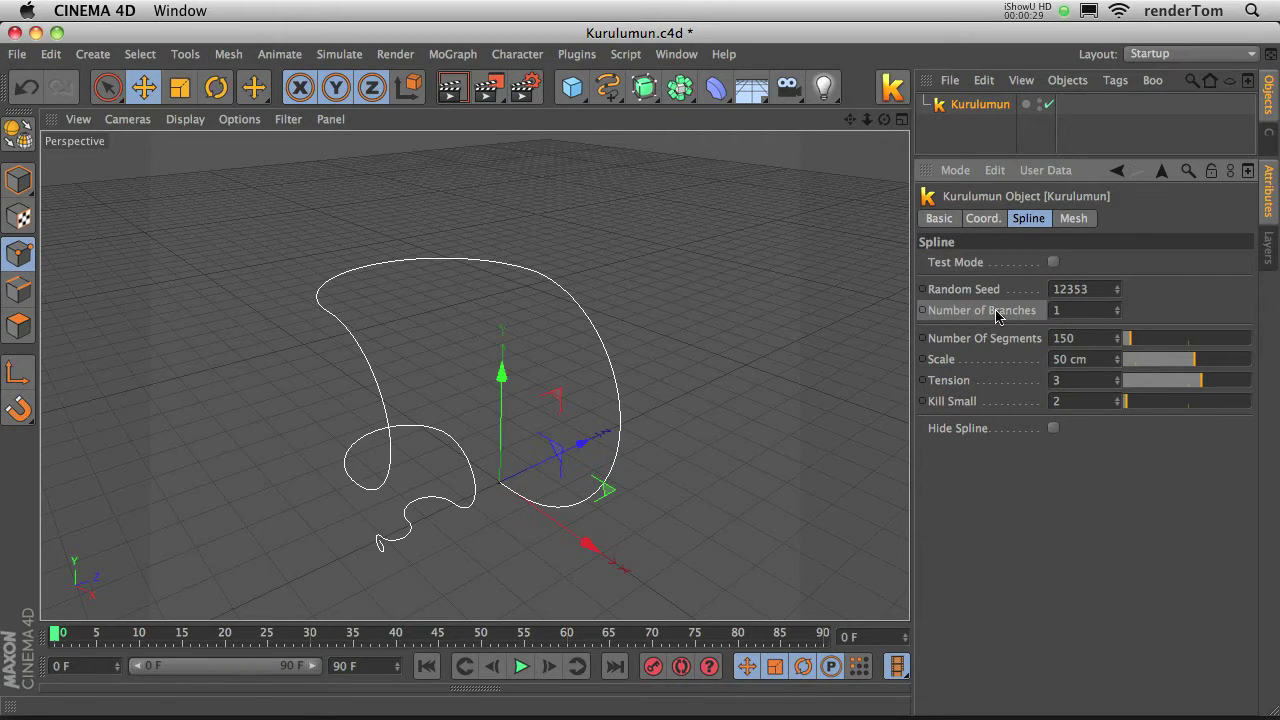
Step: Try 3 and 4 branches, then return Number of Branches to 1
click(1117, 308)
click(1117, 308)
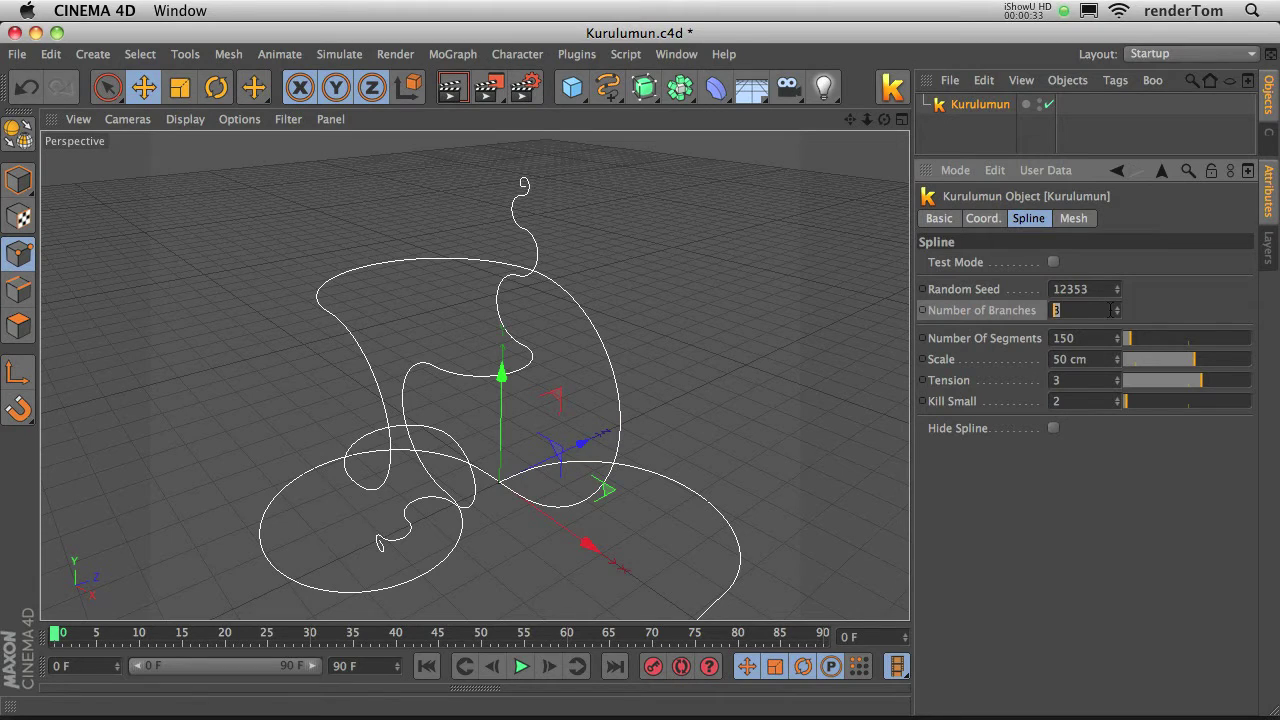
click(1117, 310)
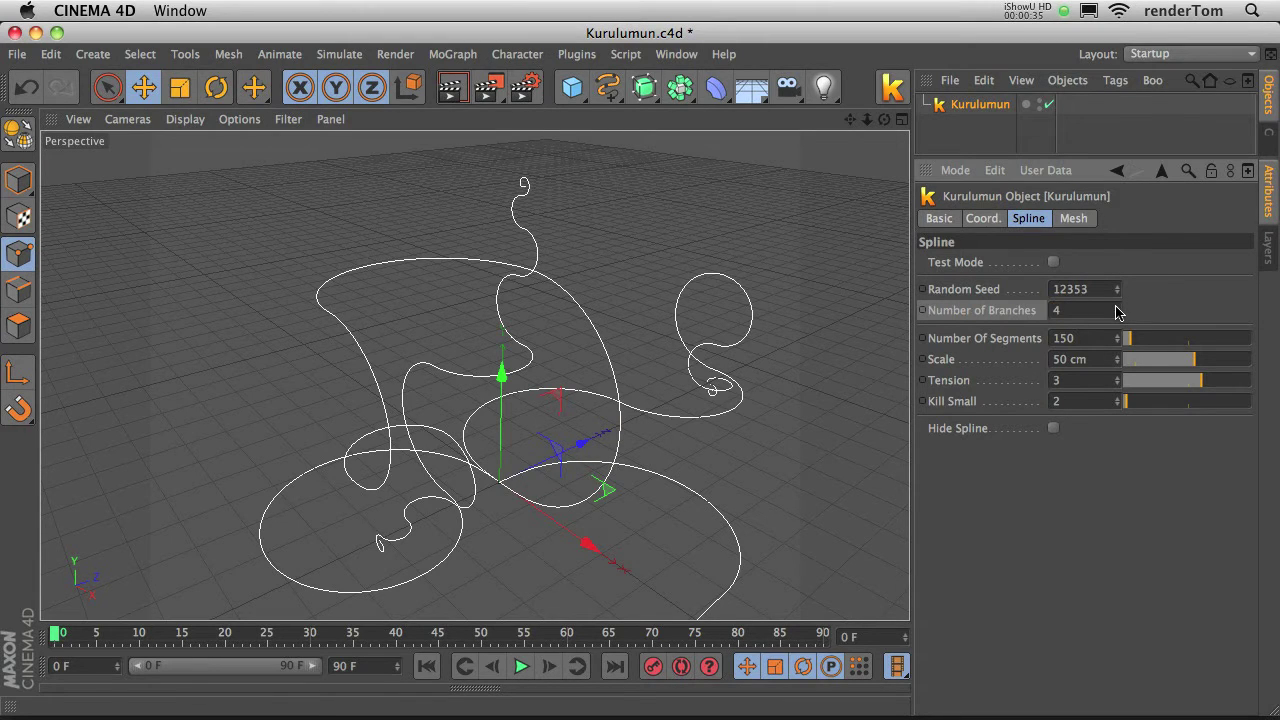
drag(1117, 312, 1105, 326)
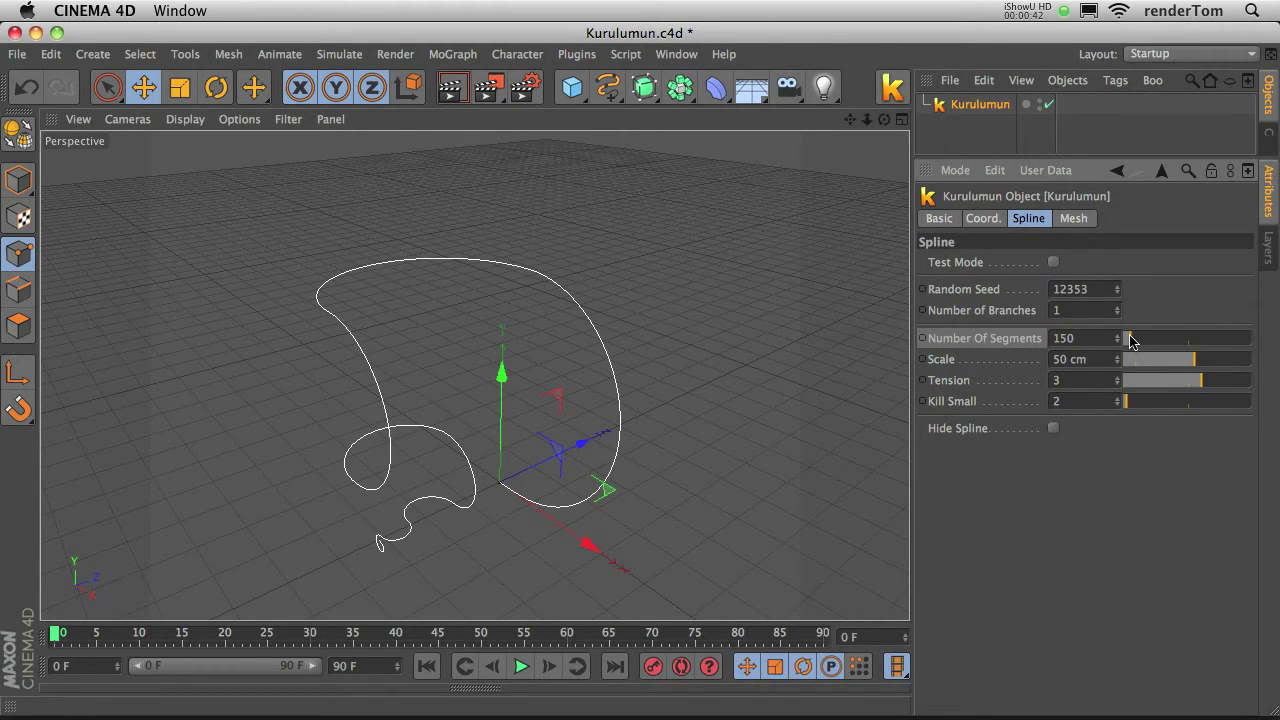
Step: Nudge Number Of Segments to 145 and step Random Seed to 12355
drag(1130, 341, 1130, 341)
click(1117, 287)
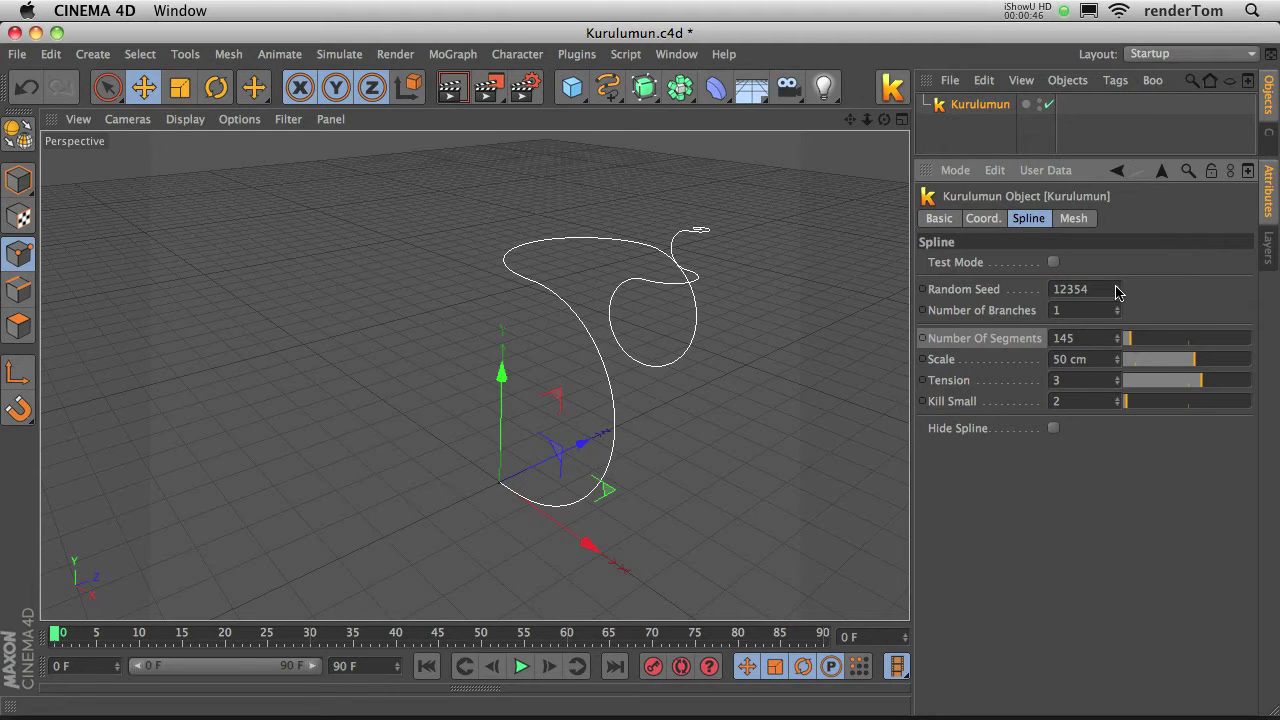
click(1117, 286)
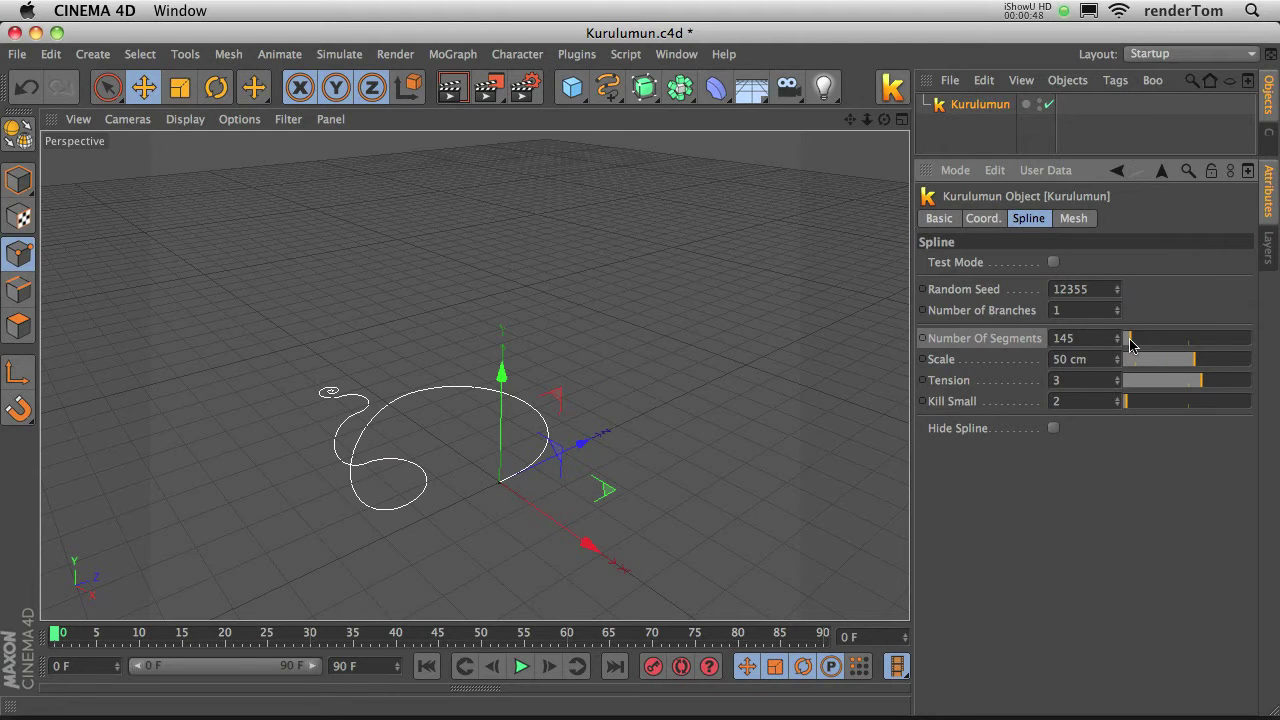
Step: Test longer and shorter segment counts, then set Number Of Segments to 150
drag(1130, 344, 1149, 341)
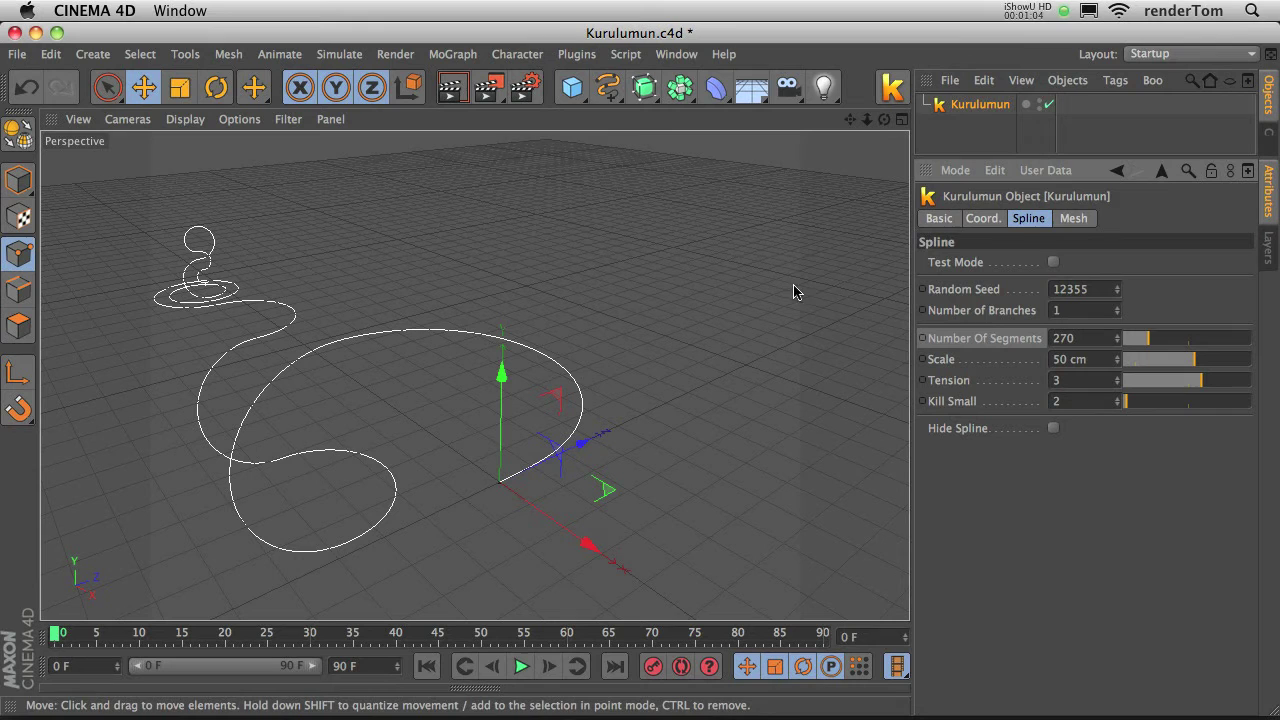
drag(1146, 342, 1141, 342)
click(1066, 338)
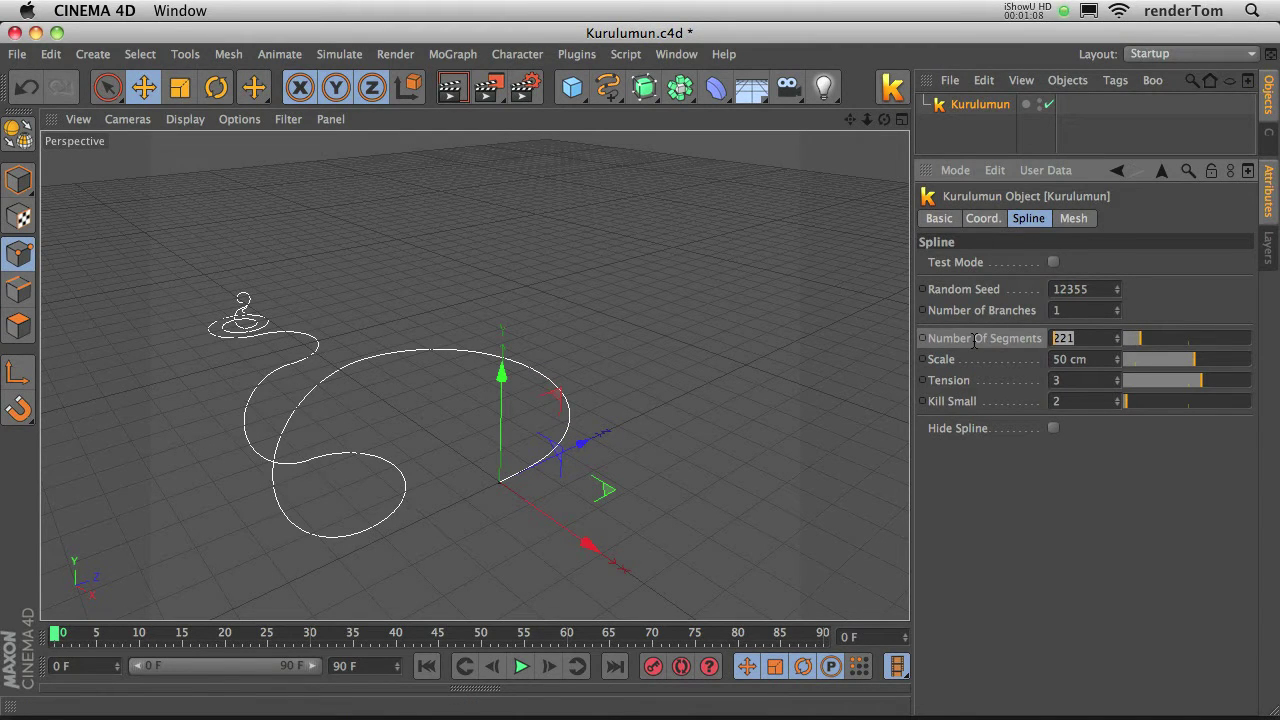
text(150)
key(Return)
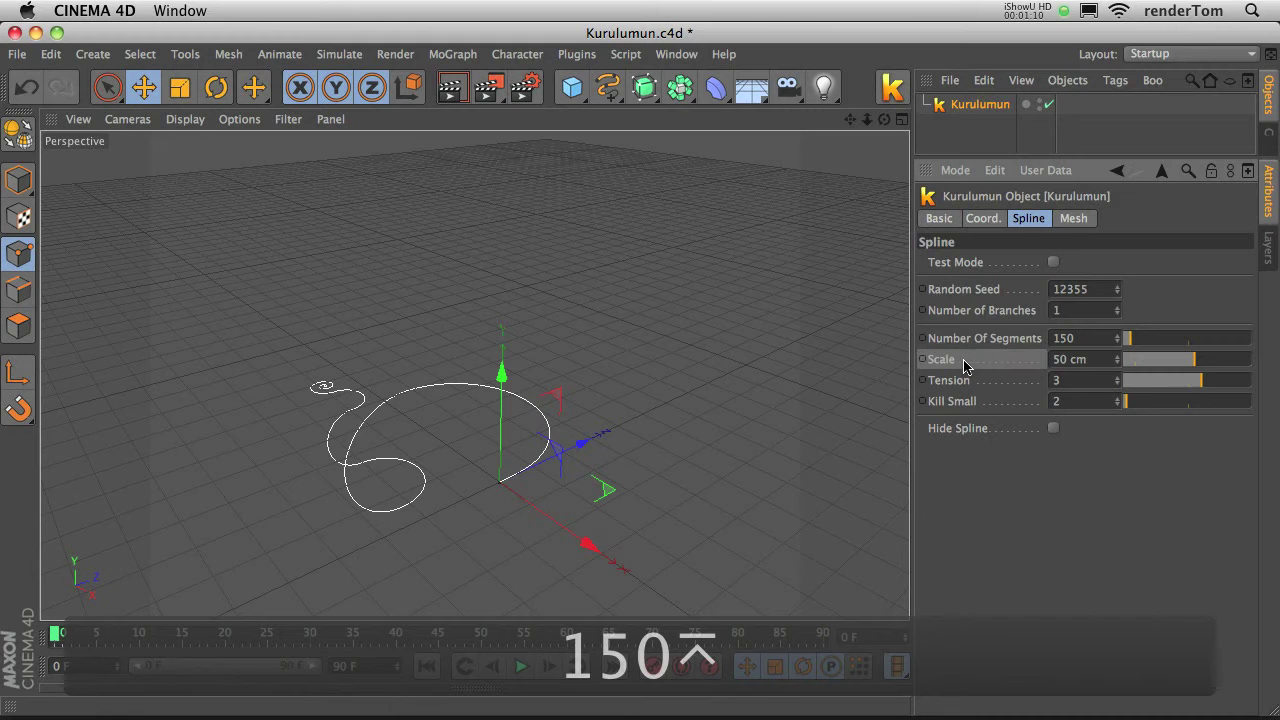
Step: Try different spline scales and re-enter a 50 cm Scale
mouse_move(1190, 365)
mouse_down()
mouse_move(1140, 364)
mouse_move(1248, 364)
mouse_move(1172, 364)
mouse_move(1190, 365)
mouse_up()
text(50)
key(Return)
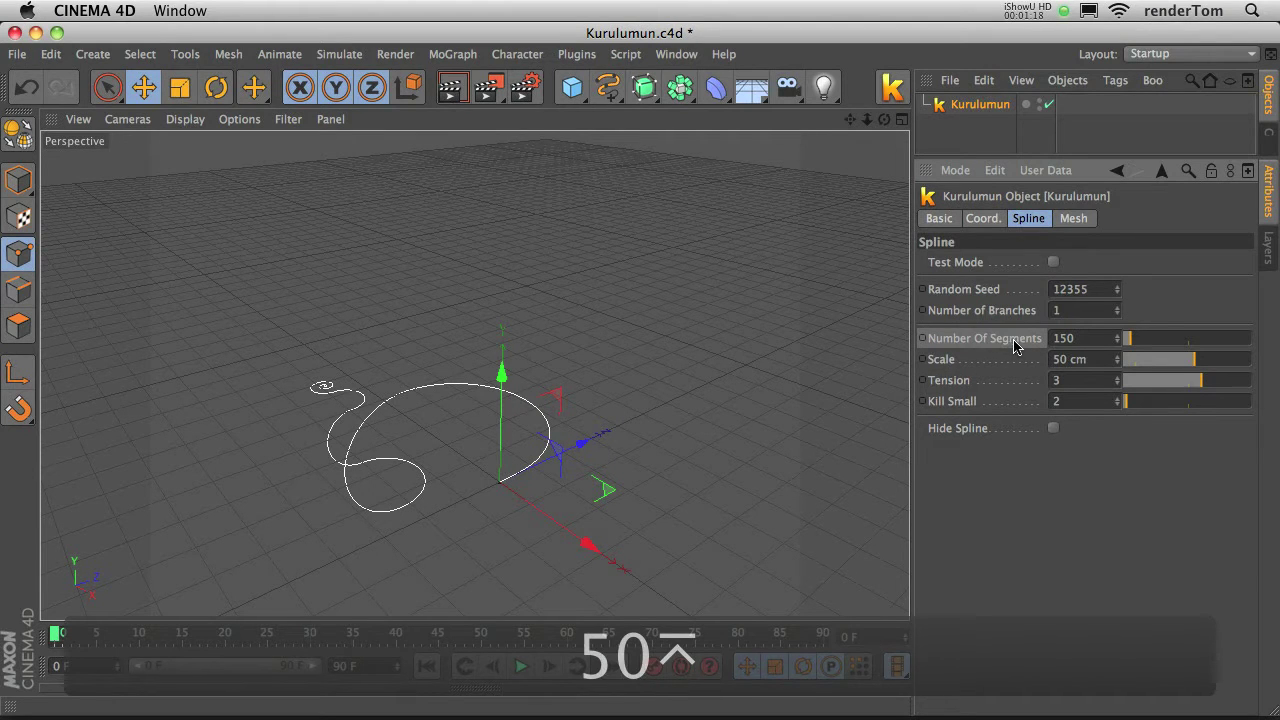
Step: Set Number Of Segments to 300 and Scale to 25 cm
double_click(1064, 338)
text(300)
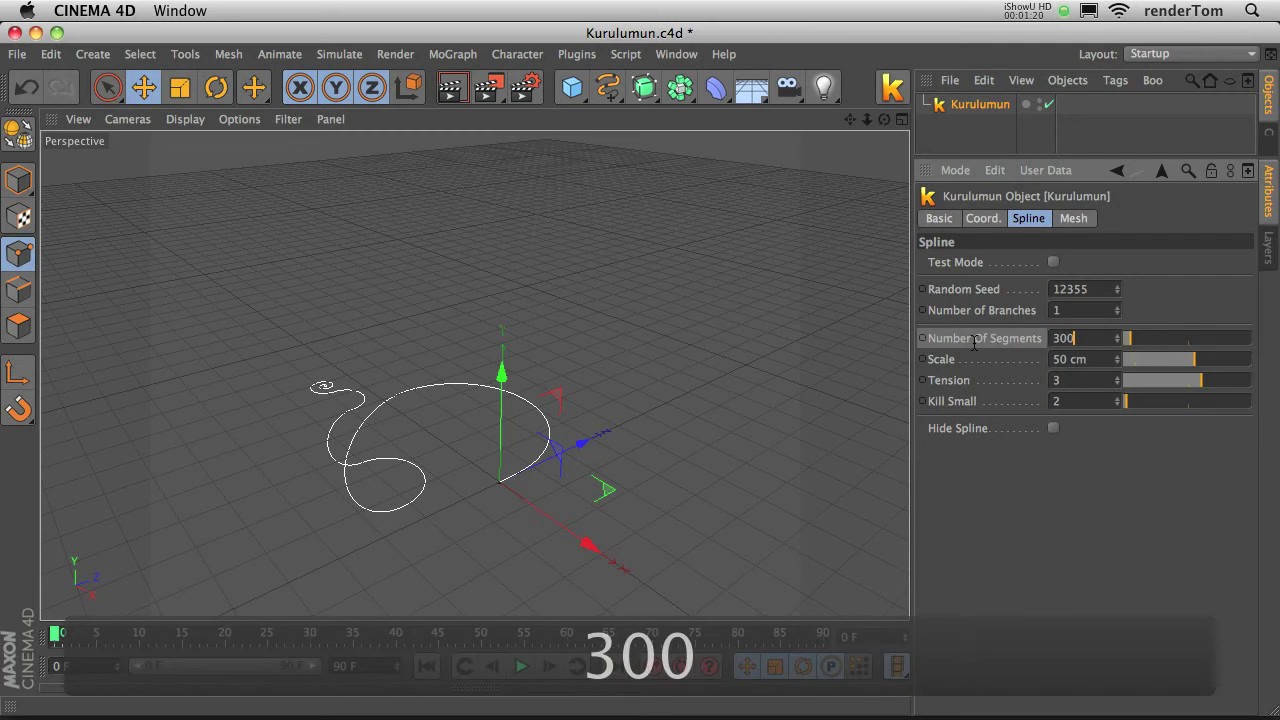
key(Return)
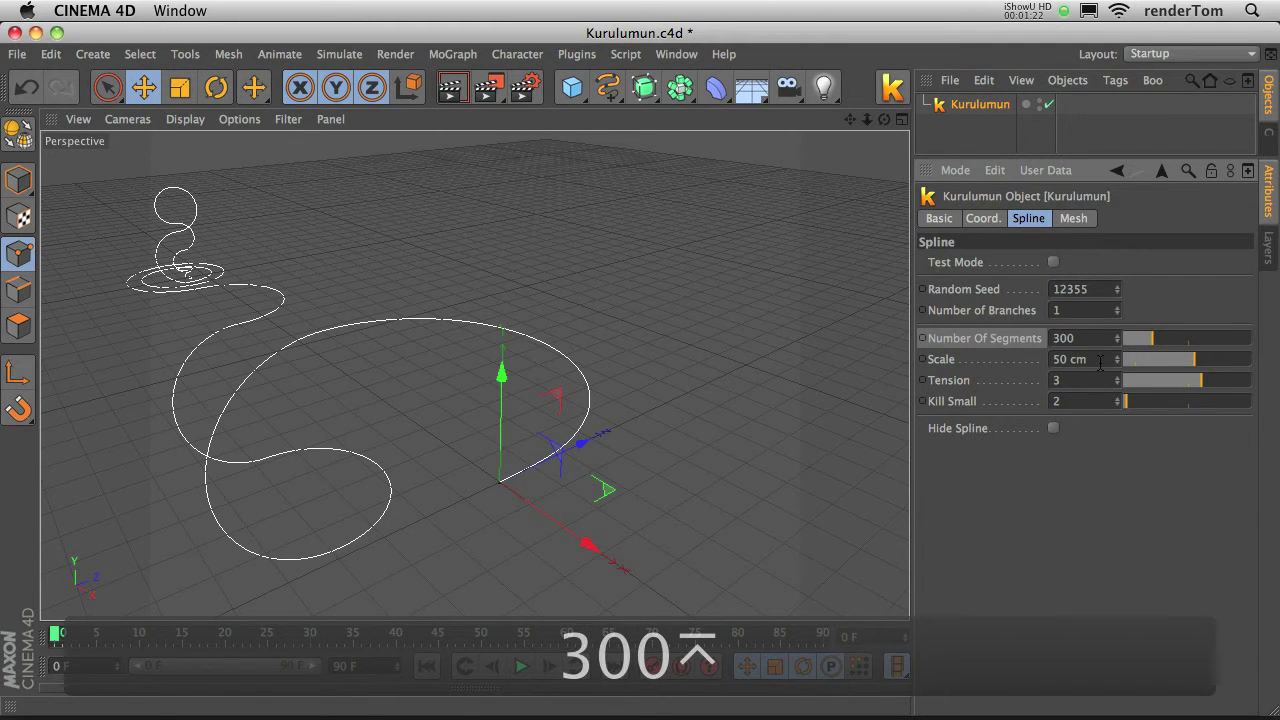
double_click(1100, 360)
text(25)
key(Return)
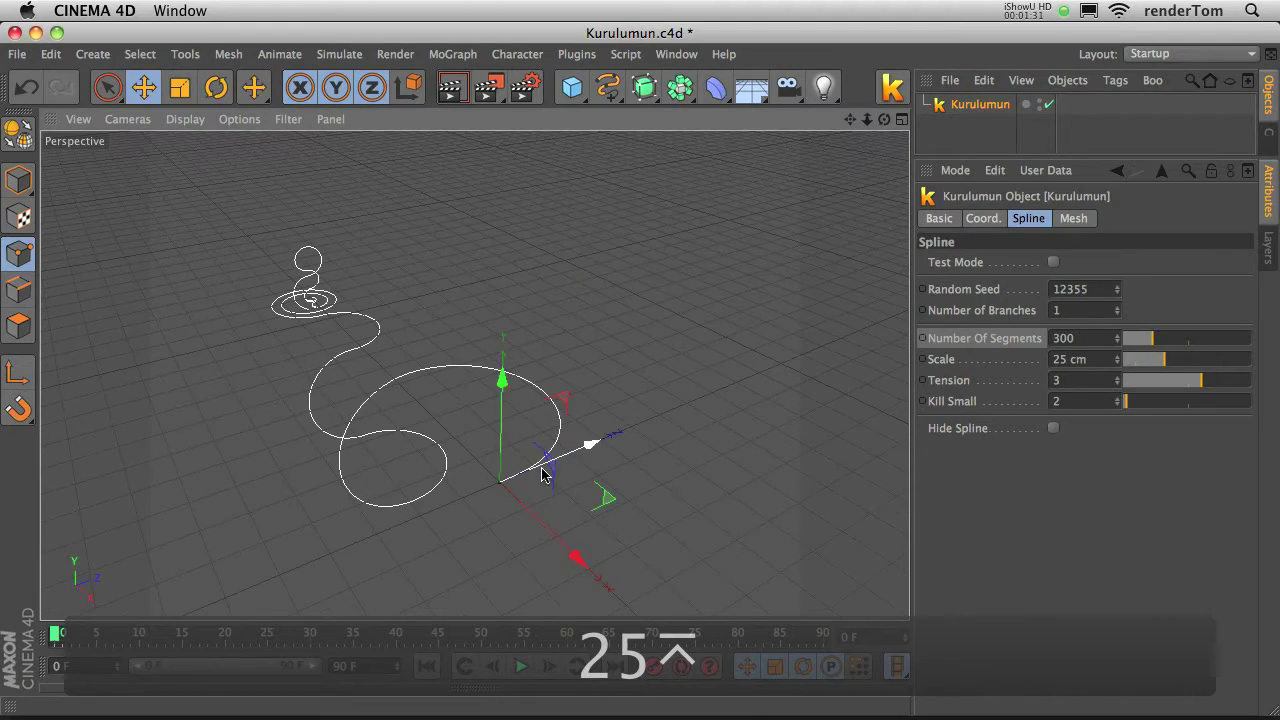
alt+drag(500, 480, 640, 350)
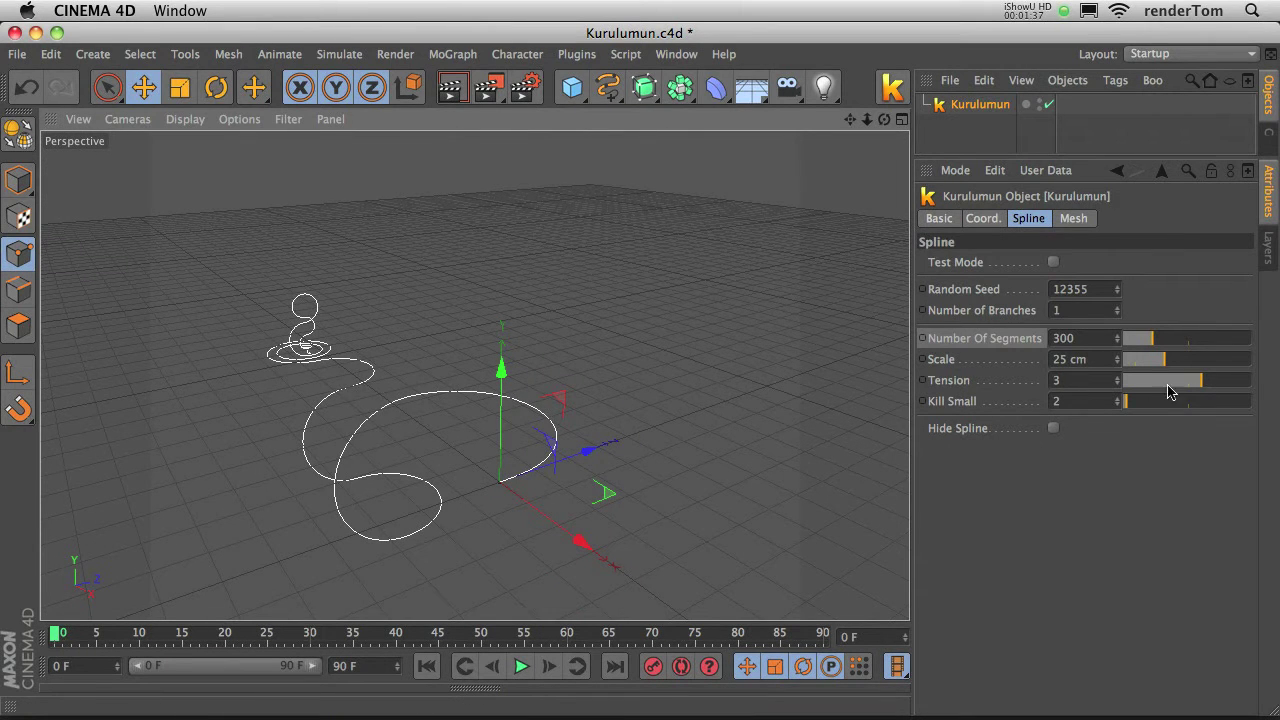
Step: Lower Tension slightly and enable the Test Mode spiral preview, framed in view
mouse_move(1193, 380)
mouse_down()
mouse_move(1166, 374)
mouse_move(1188, 381)
mouse_up()
click(1053, 262)
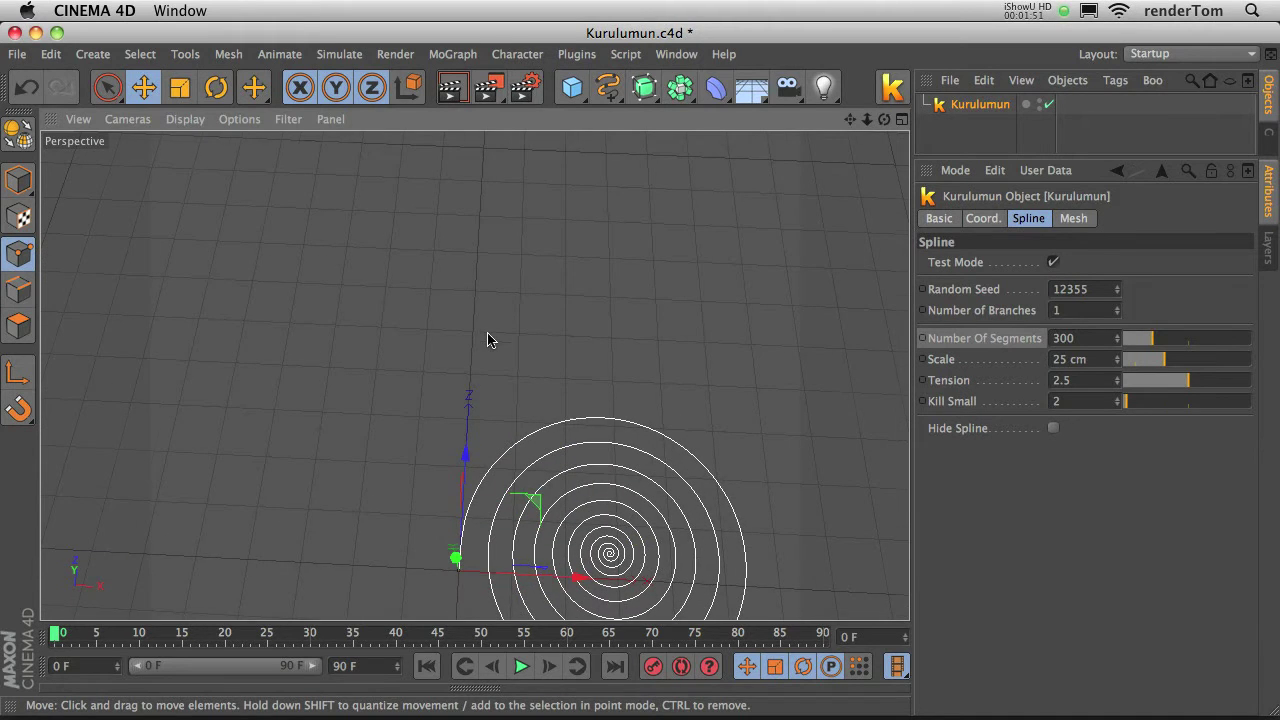
key(h)
click(1054, 262)
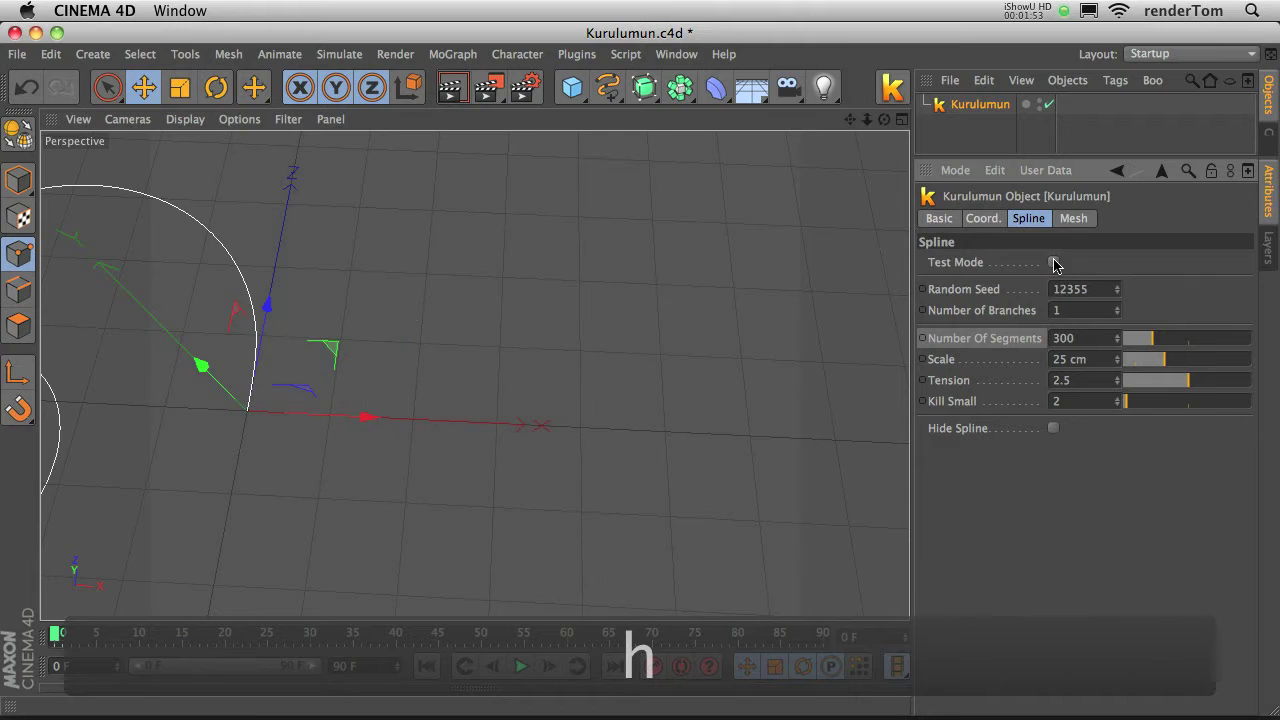
click(1054, 262)
Step: Drop Tension to 0.1, raise it, then settle at 1.3 for evenly spaced loops
drag(1183, 381, 1125, 381)
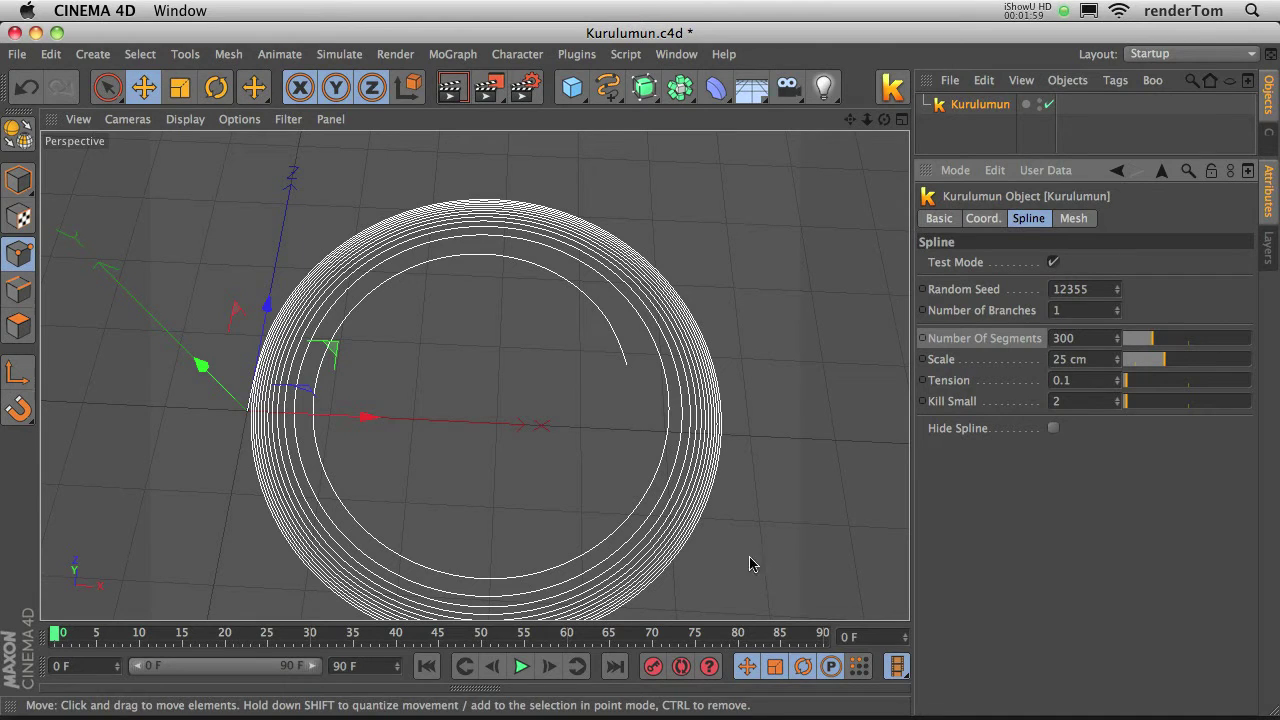
drag(1140, 389, 1255, 386)
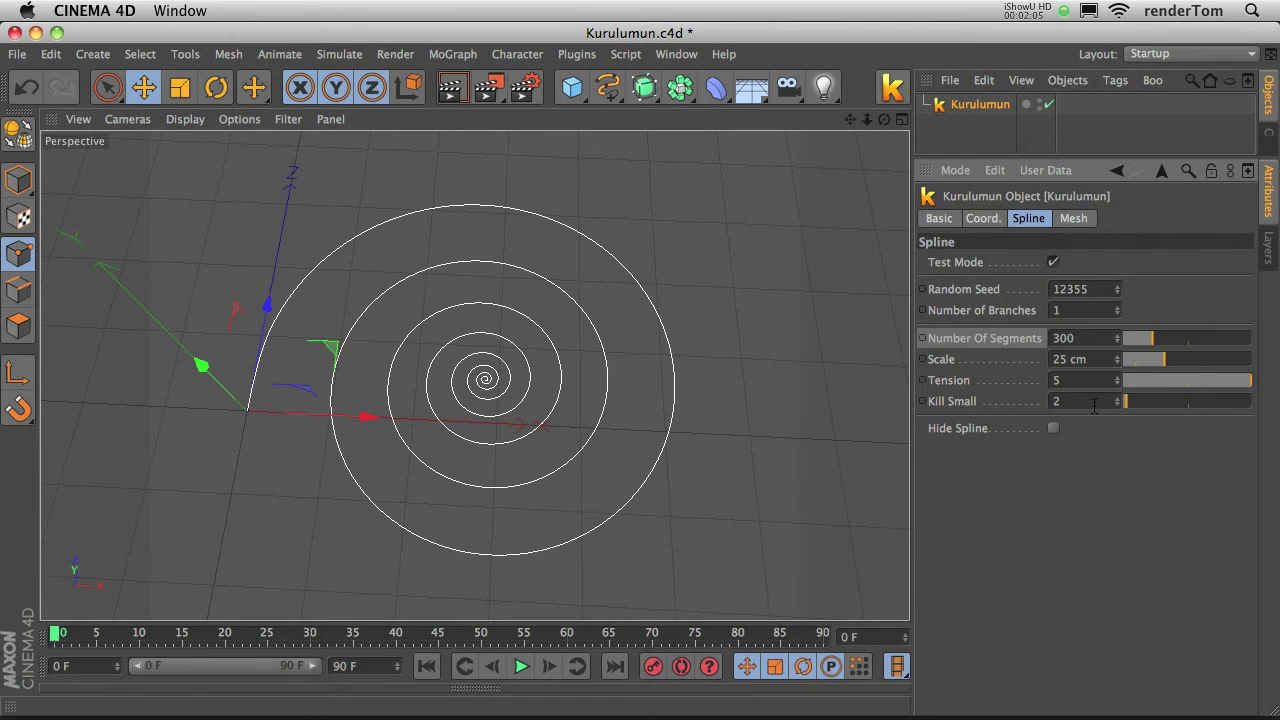
drag(1238, 389, 1156, 387)
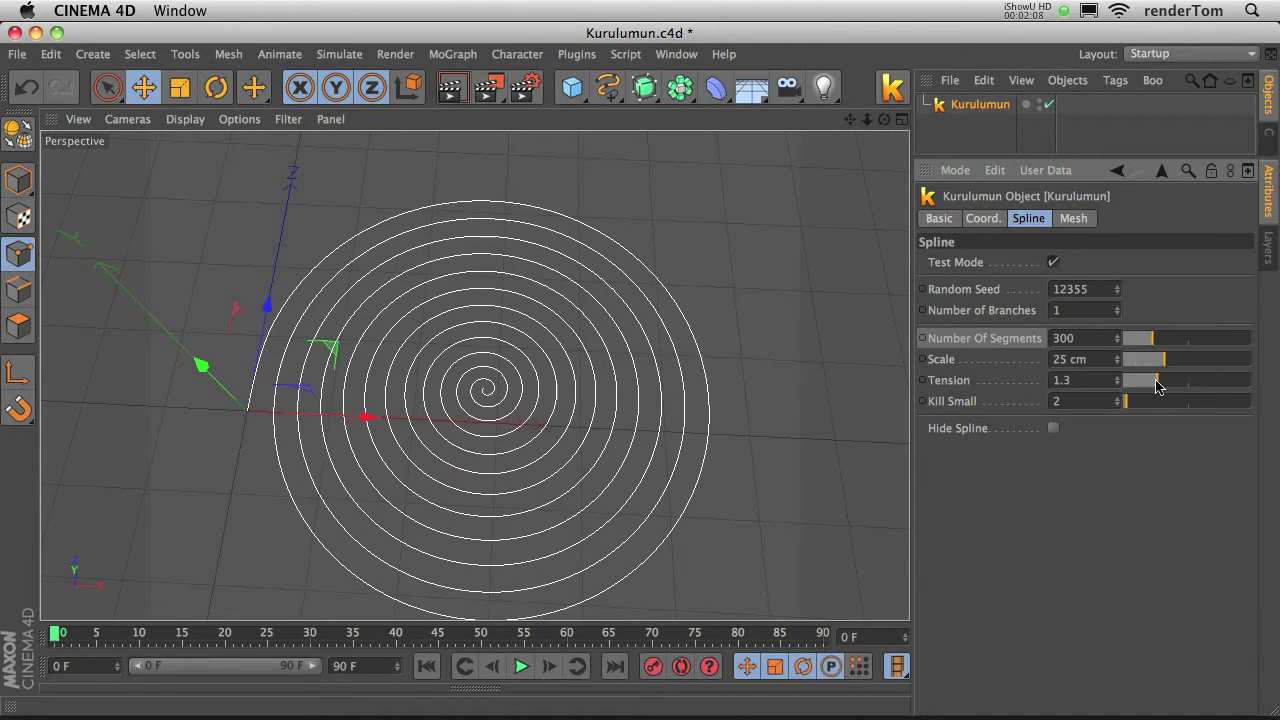
Step: Turn off Test Mode, frame the curly spline, and set Kill Small to 13
click(1053, 262)
key(h)
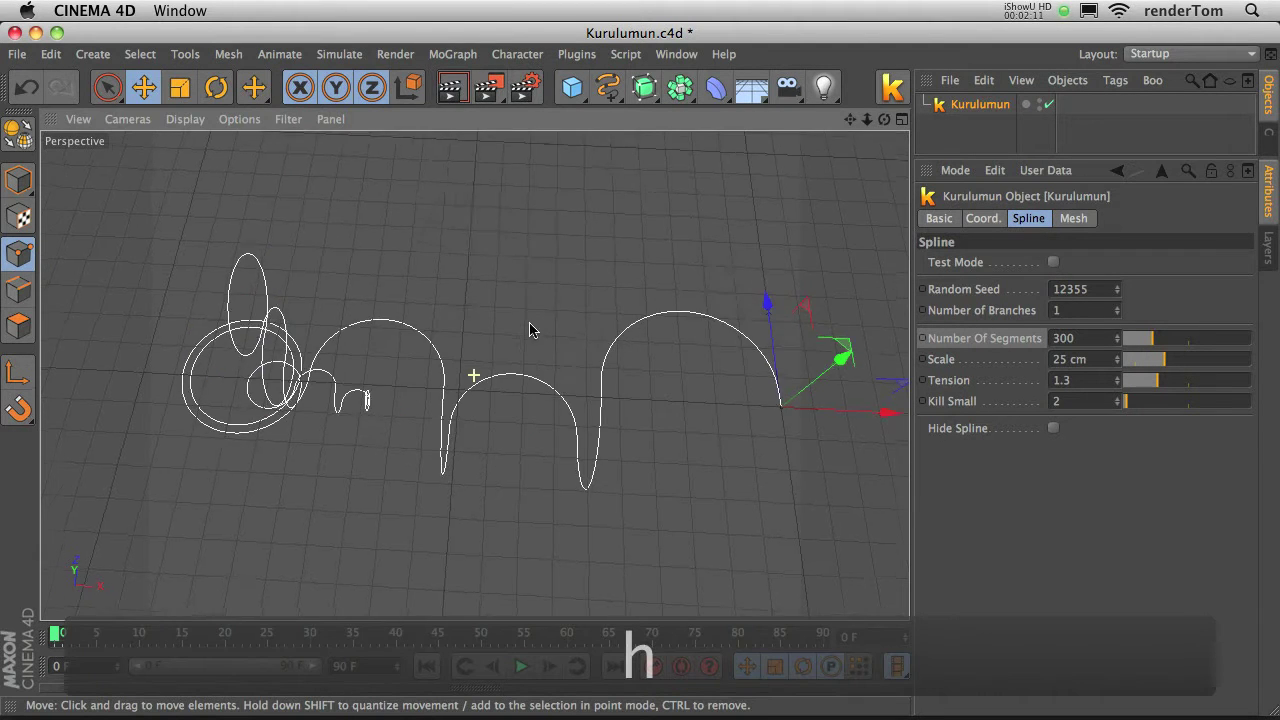
alt+drag(474, 371, 700, 509)
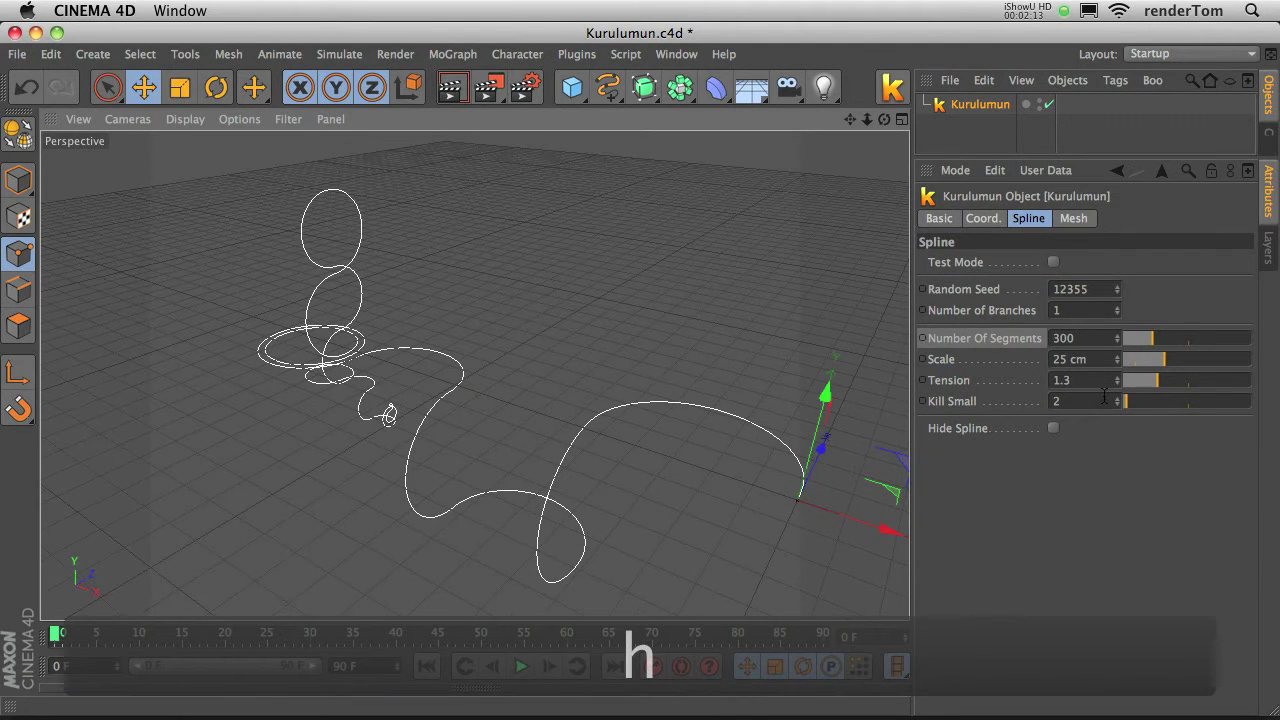
mouse_move(1124, 401)
mouse_down()
mouse_move(1234, 401)
mouse_move(1128, 401)
mouse_move(1211, 401)
mouse_move(1141, 403)
mouse_up()
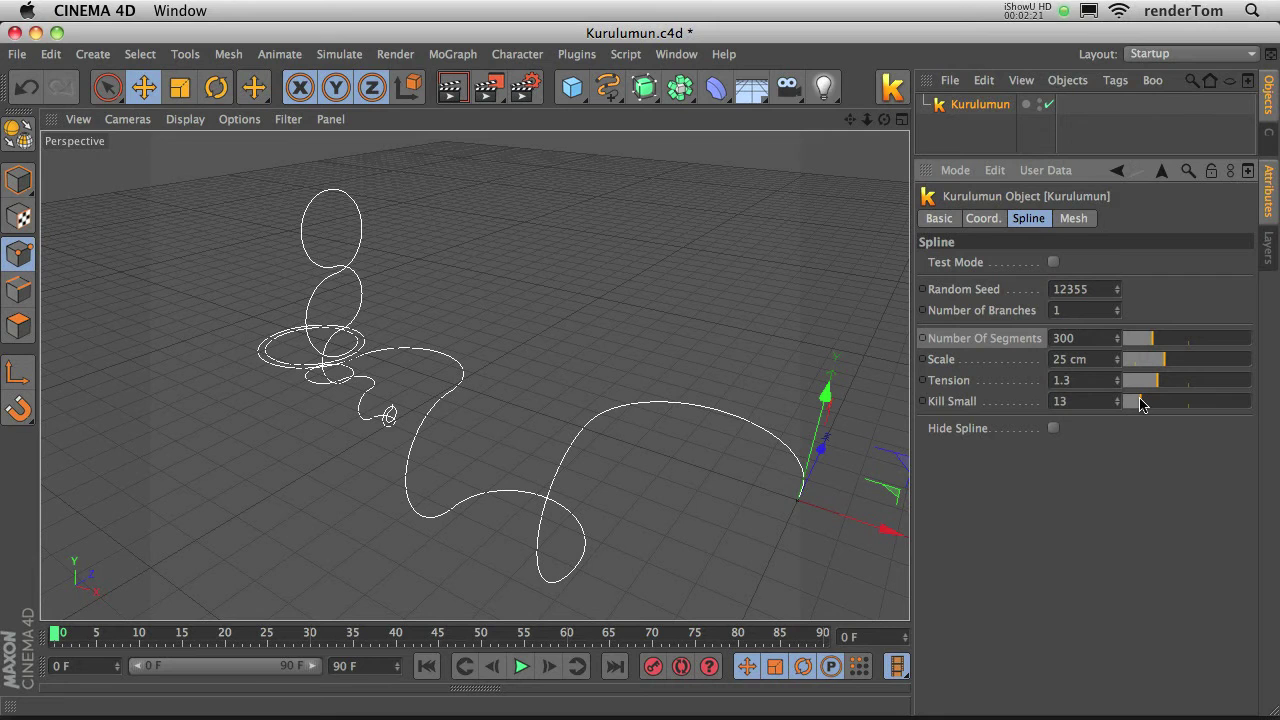
click(1053, 429)
click(1053, 429)
Step: Add a Rectangle spline with Width 100 cm and Height 100 cm
click(1080, 219)
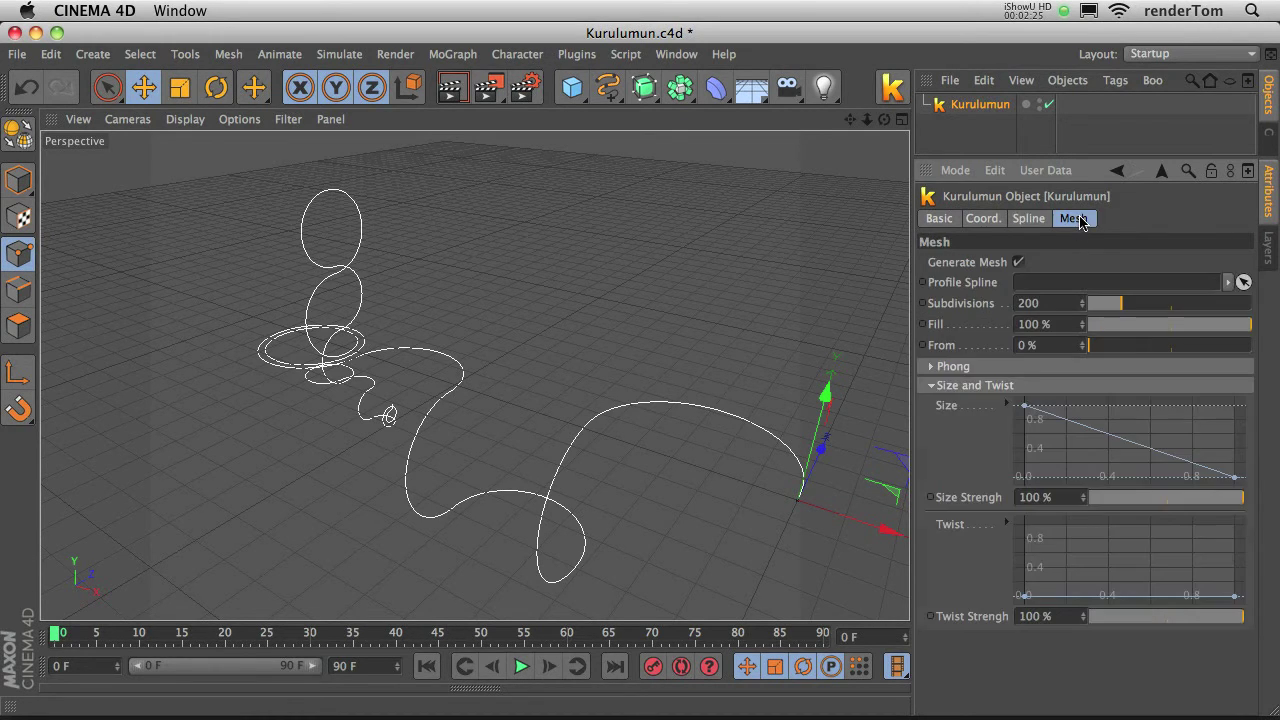
click(1042, 386)
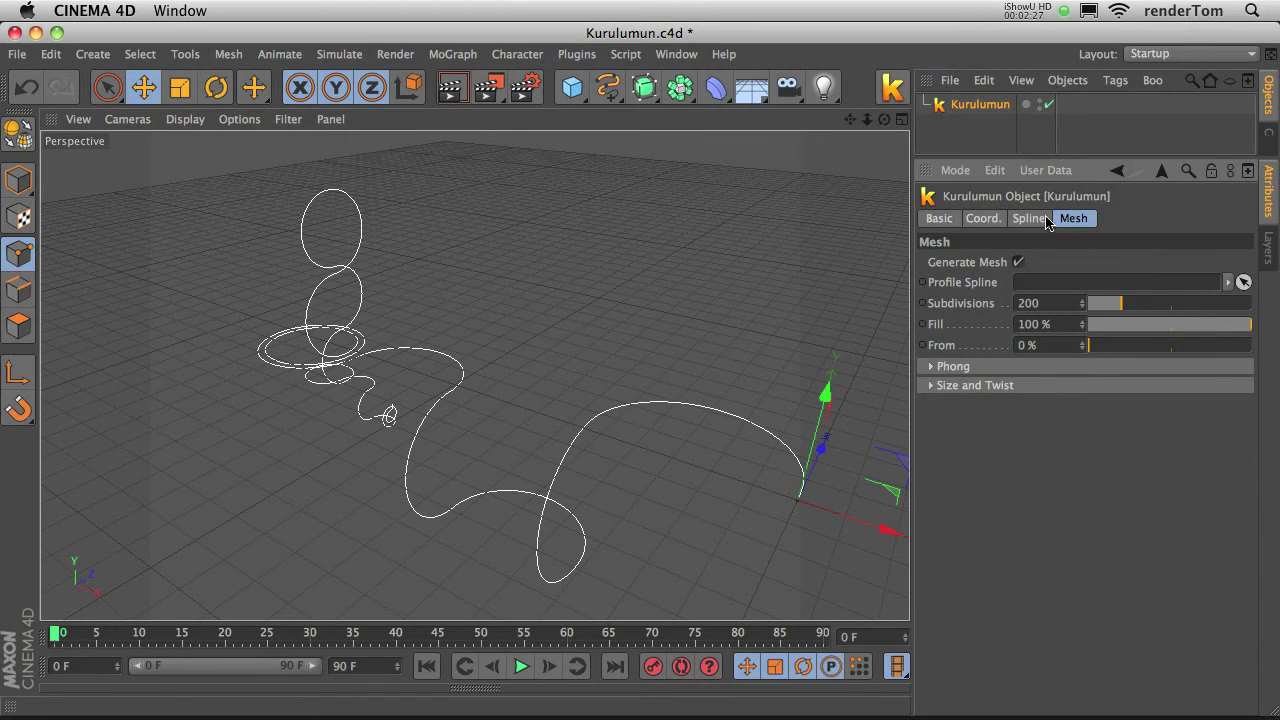
click(608, 87)
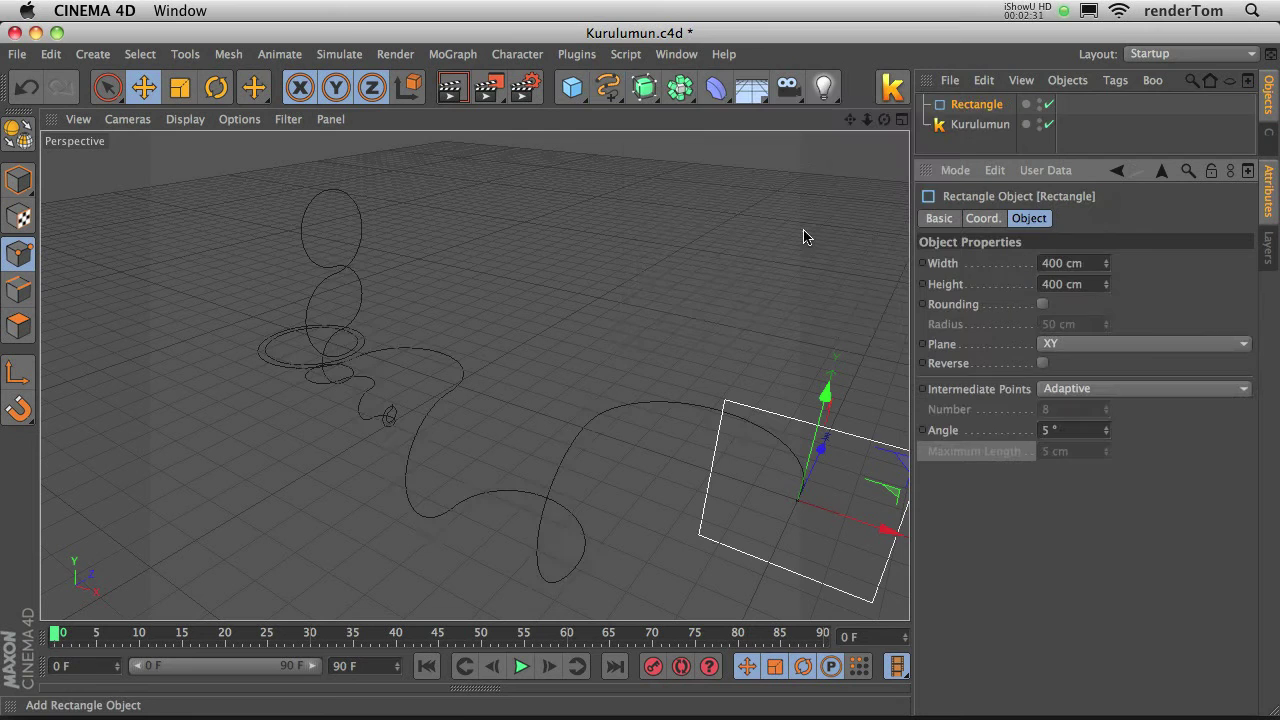
click(607, 87)
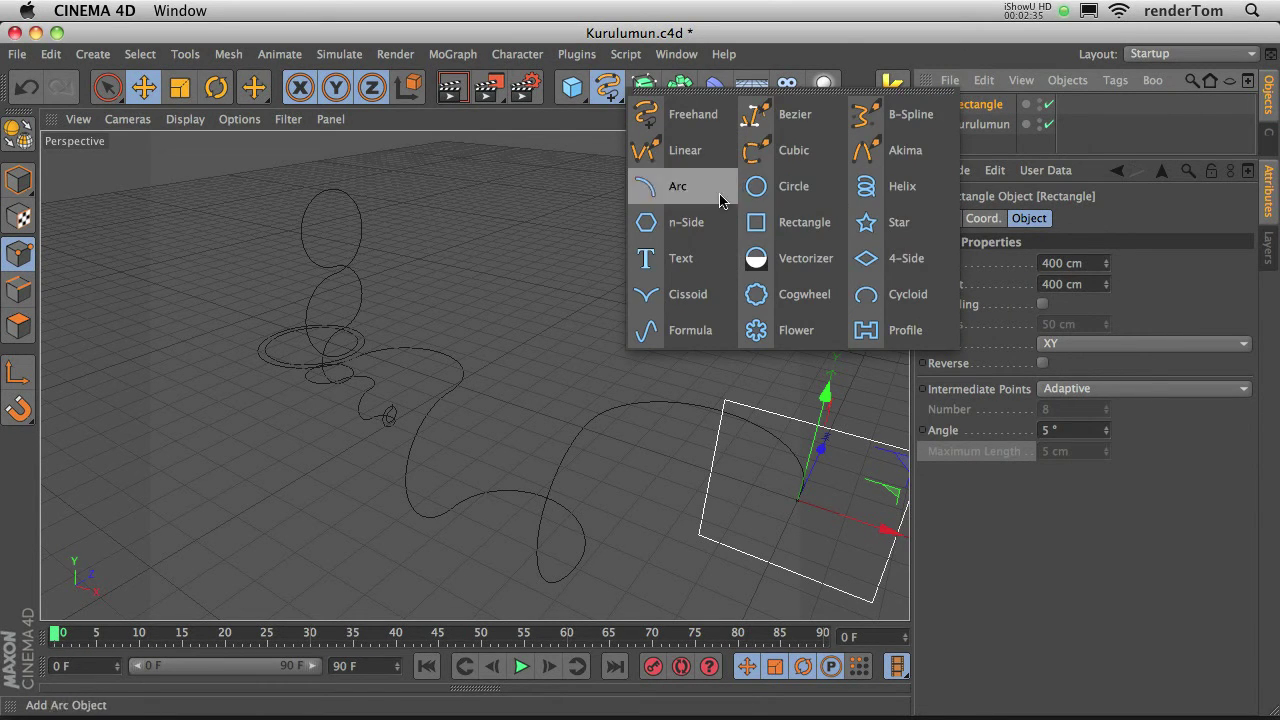
click(1080, 263)
text(100)
key(Tab)
text(100)
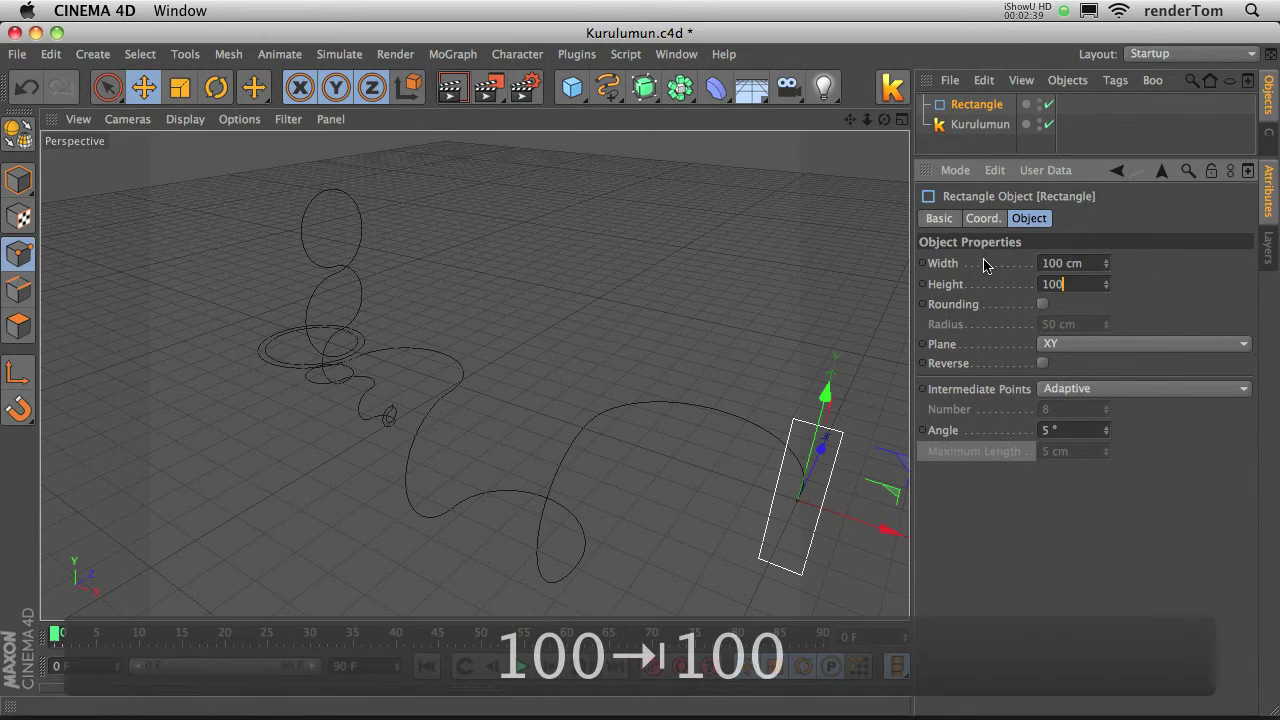
key(Return)
Step: Assign the Rectangle as Kurulumun's Profile Spline and compare the mesh off and on
click(988, 119)
drag(988, 117, 1030, 283)
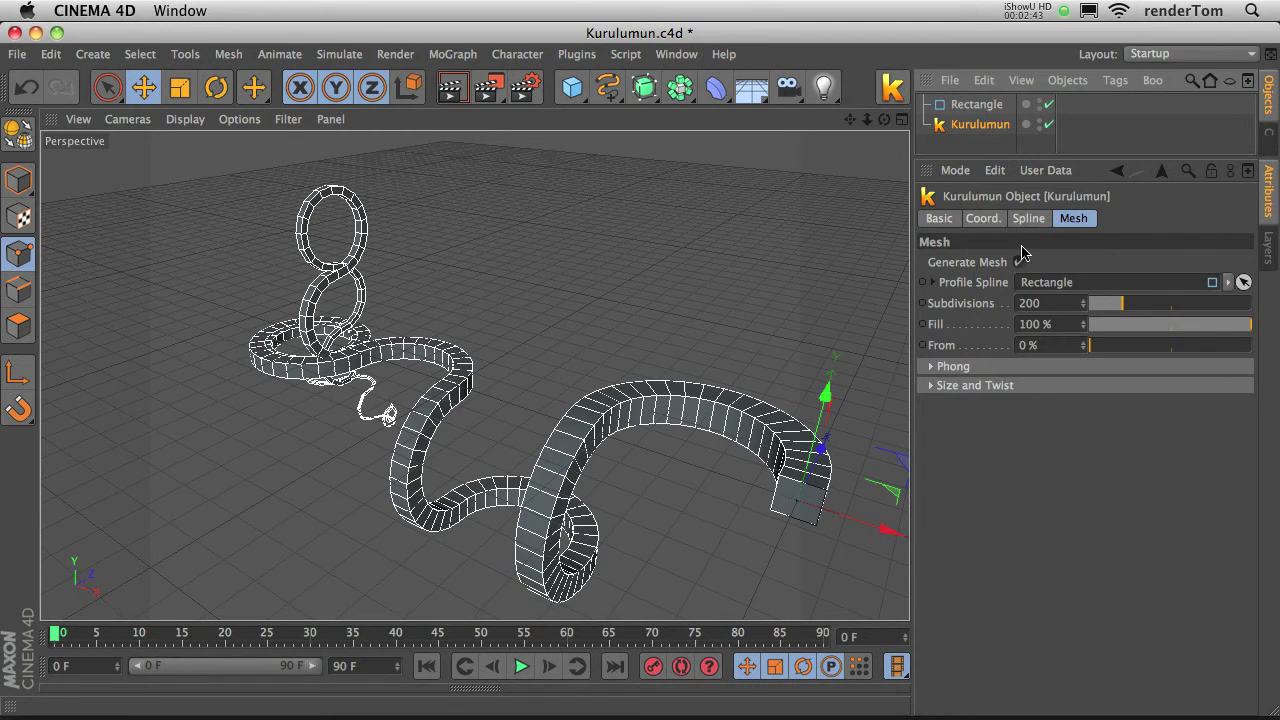
click(1019, 263)
click(1019, 263)
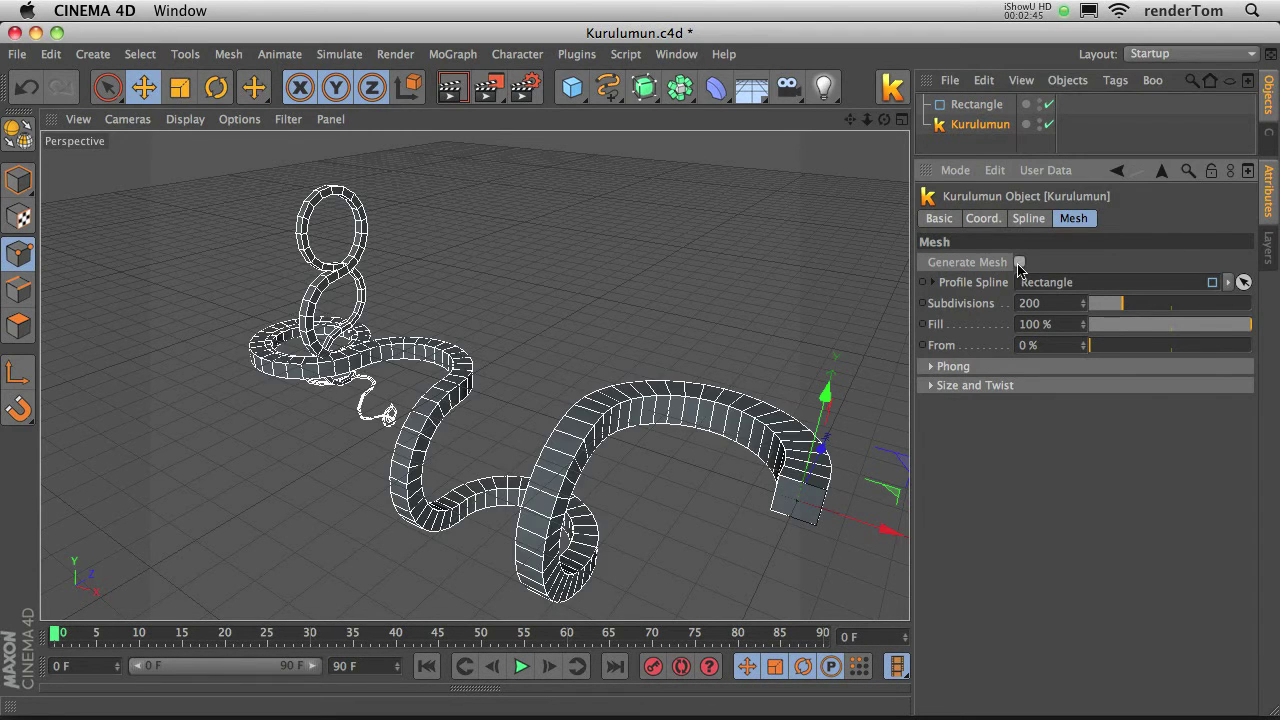
click(1019, 263)
click(1019, 263)
Step: Hide the underlying curly spline and leave mesh generation switched on
click(1028, 218)
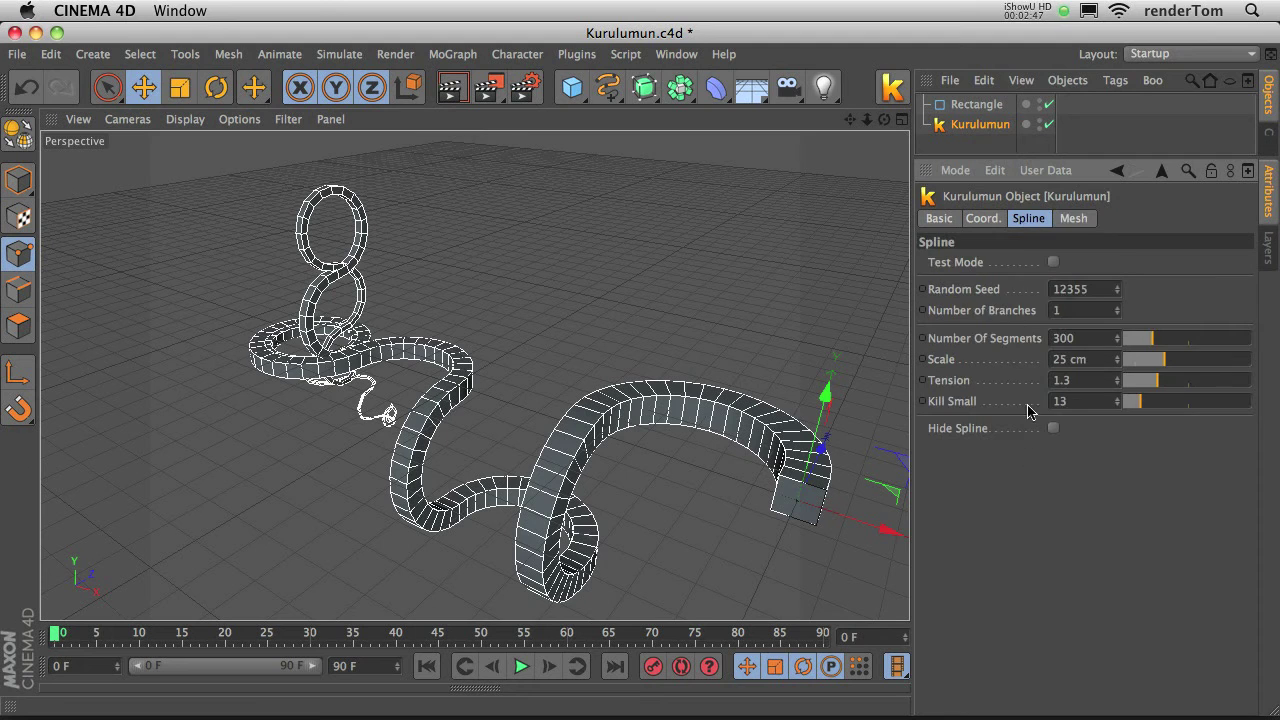
click(1053, 428)
click(1073, 218)
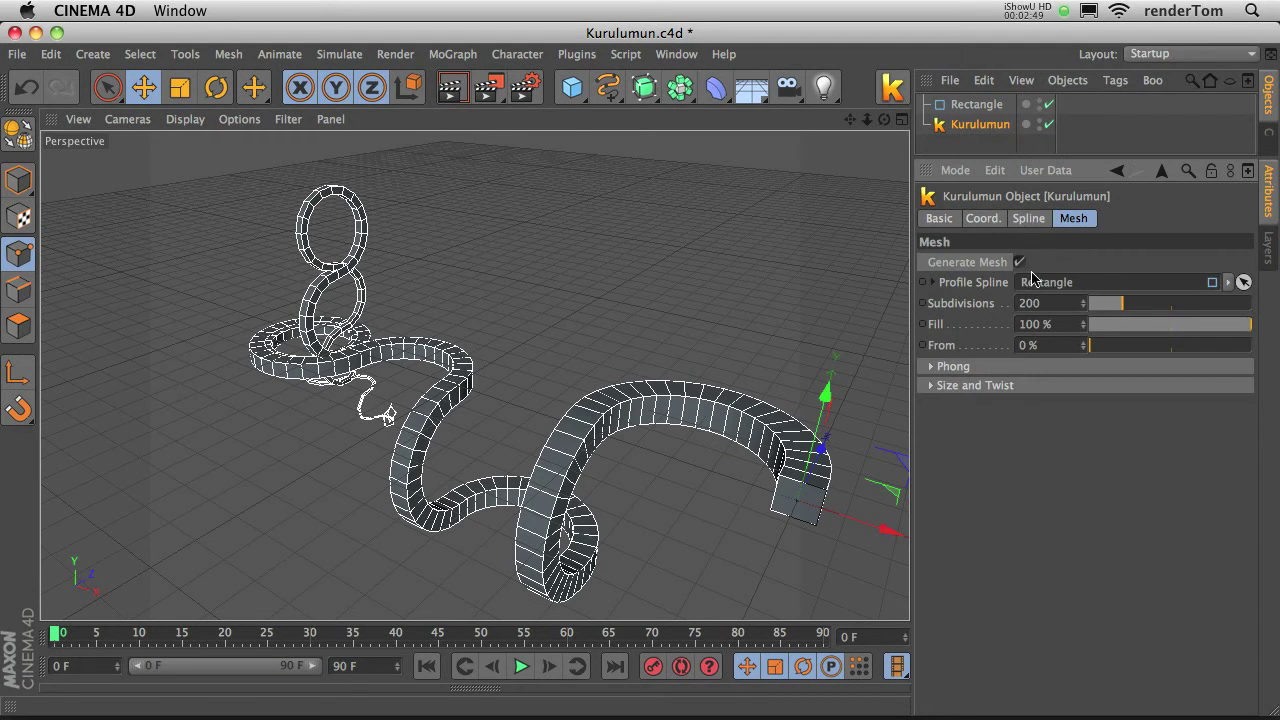
click(1019, 263)
click(1019, 263)
click(1019, 263)
click(1019, 263)
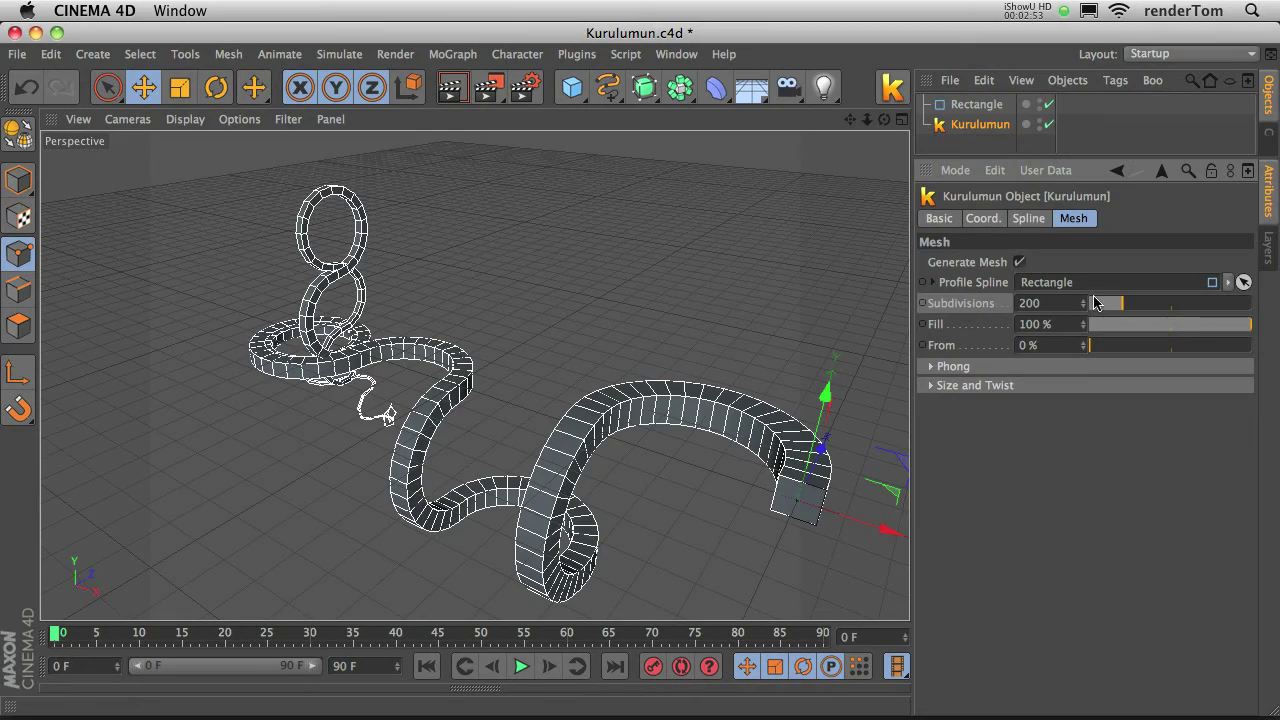
Step: Lower Subdivisions to 144 and trial the Fill and From sliders, leaving Fill 100% and From 0%
mouse_move(1122, 305)
mouse_down()
mouse_move(1188, 305)
mouse_move(1113, 305)
mouse_up()
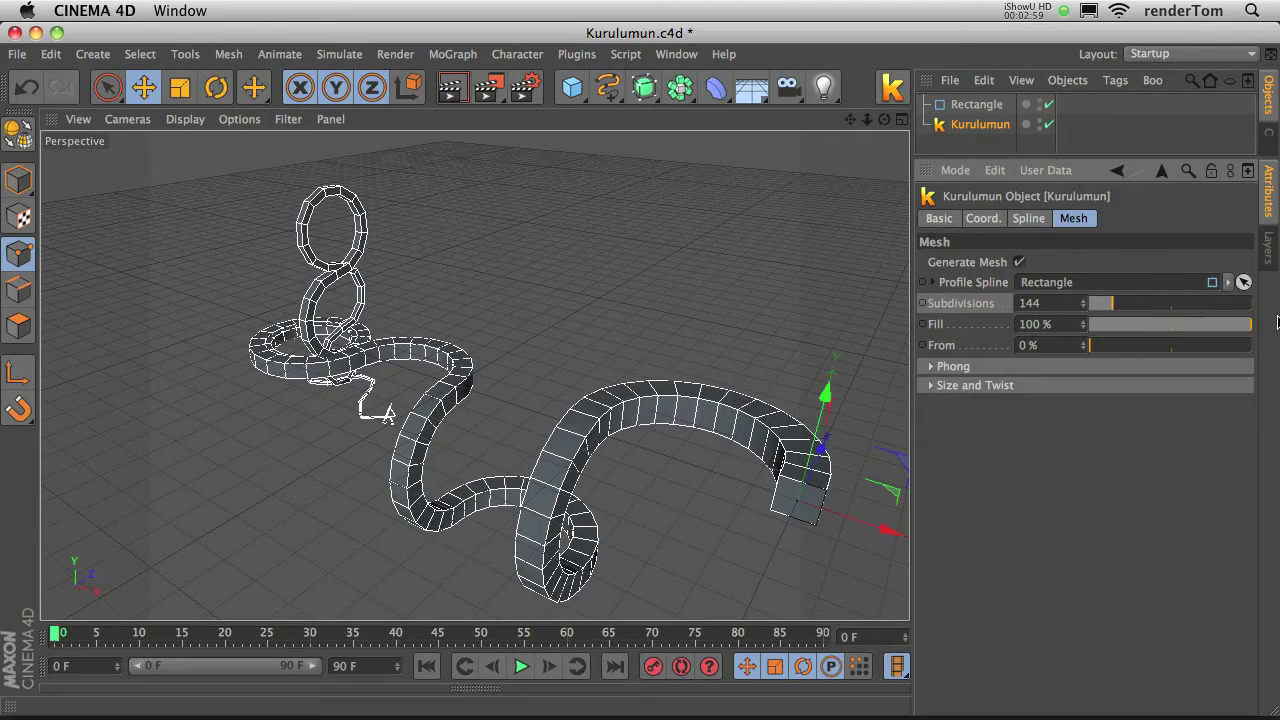
drag(1240, 326, 1277, 331)
drag(1092, 345, 1050, 347)
click(1004, 367)
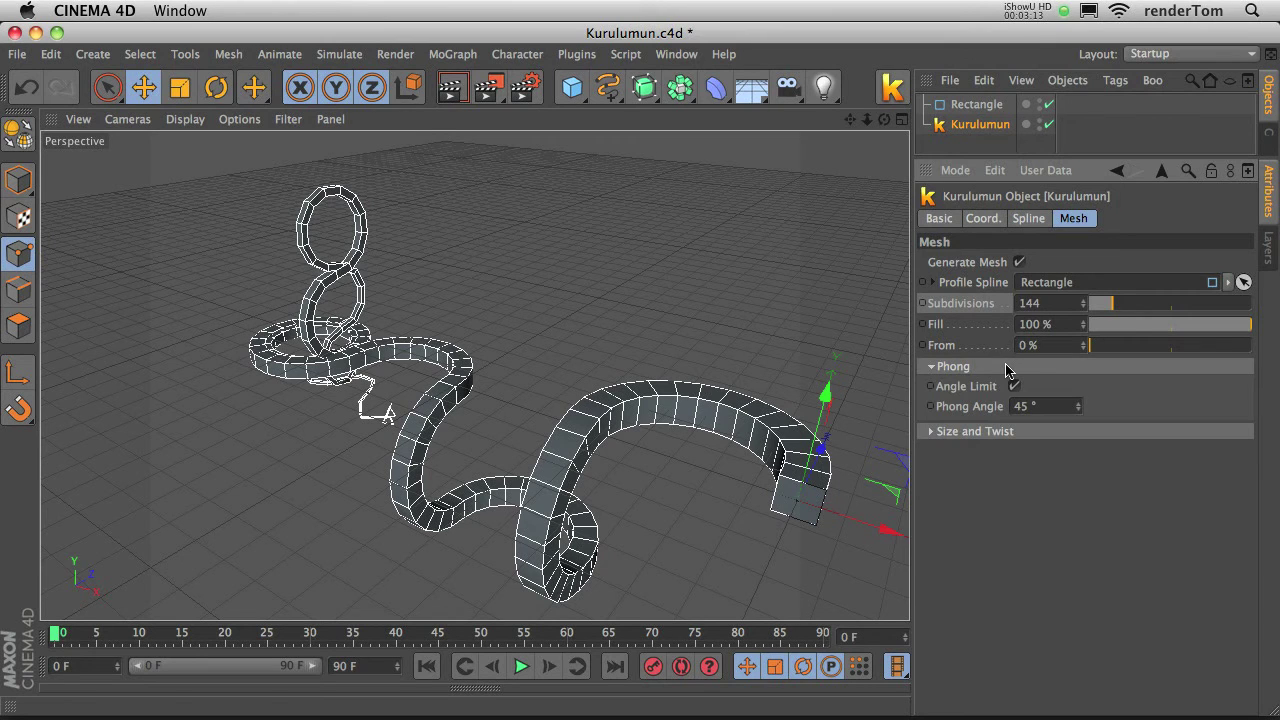
Step: Taper the Size curve thin toward the tube's end via a mid point, and ramp Twist 1 to 0
click(1006, 367)
click(1007, 386)
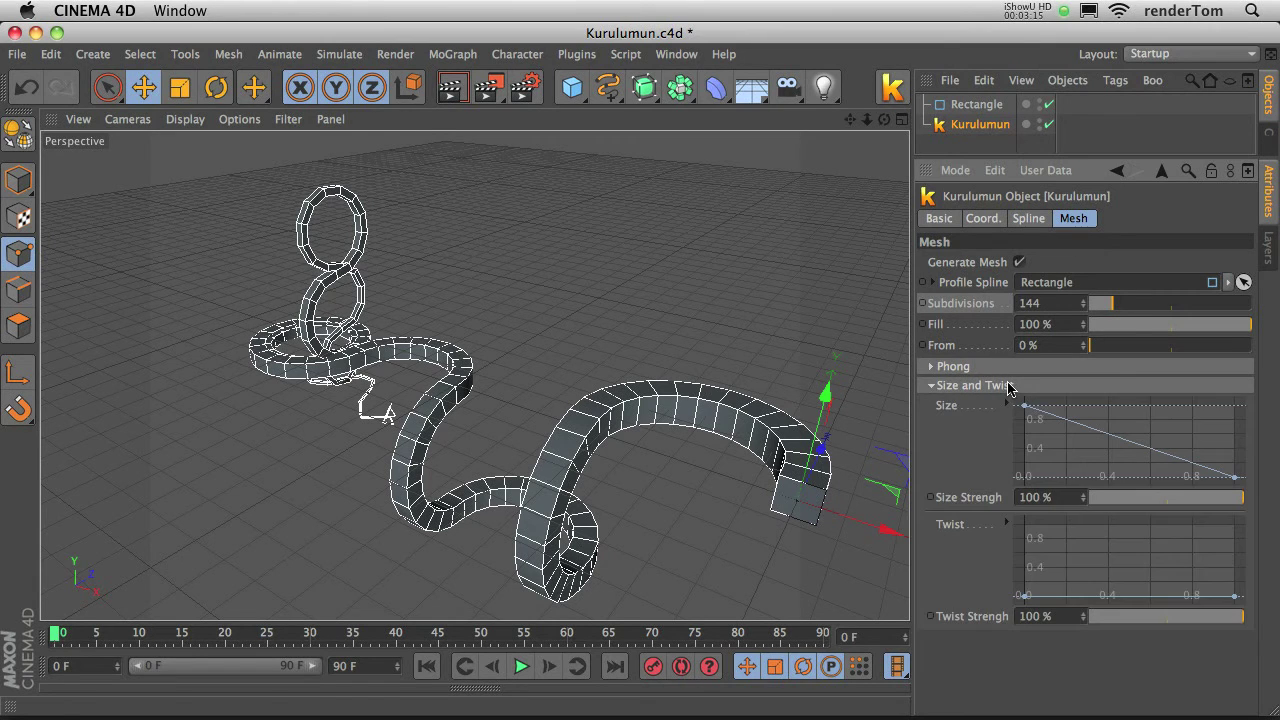
drag(1028, 425, 1026, 375)
drag(1236, 477, 1234, 405)
mouse_move(1027, 412)
mouse_down()
mouse_move(1027, 488)
mouse_move(1029, 406)
mouse_up()
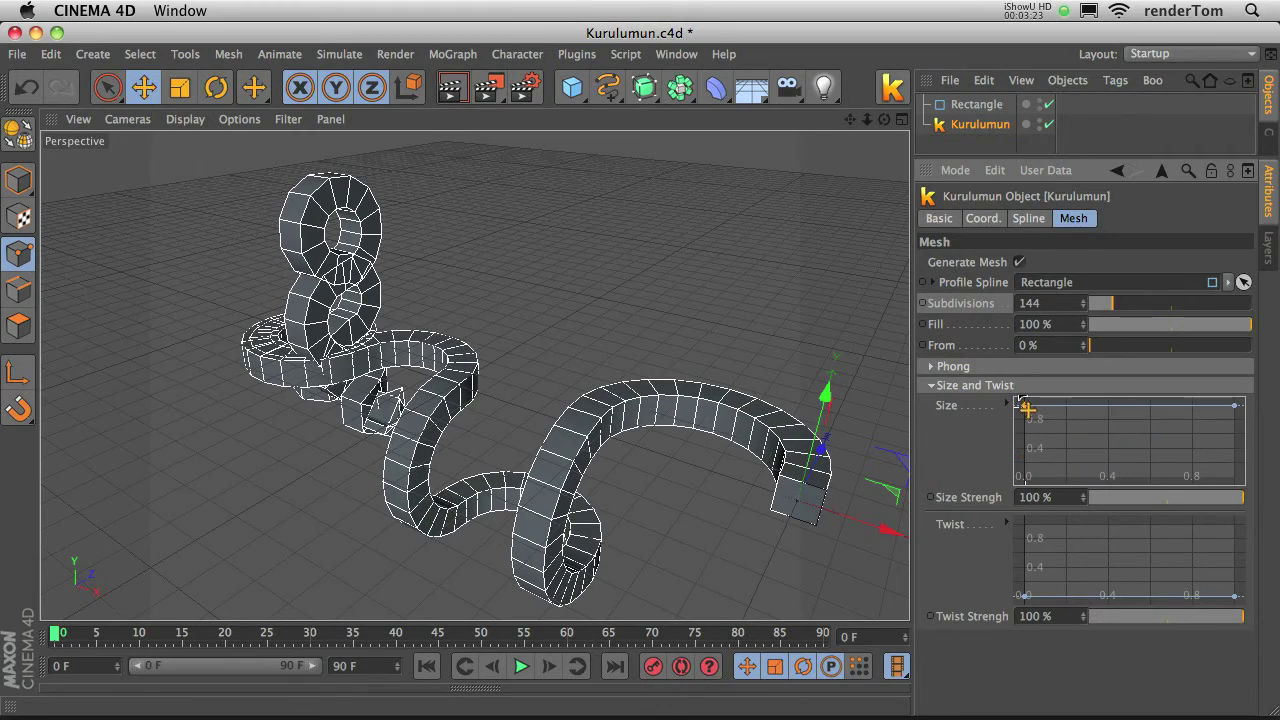
ctrl+click(1116, 409)
mouse_move(1116, 413)
mouse_down()
mouse_move(1123, 449)
mouse_move(1116, 421)
mouse_up()
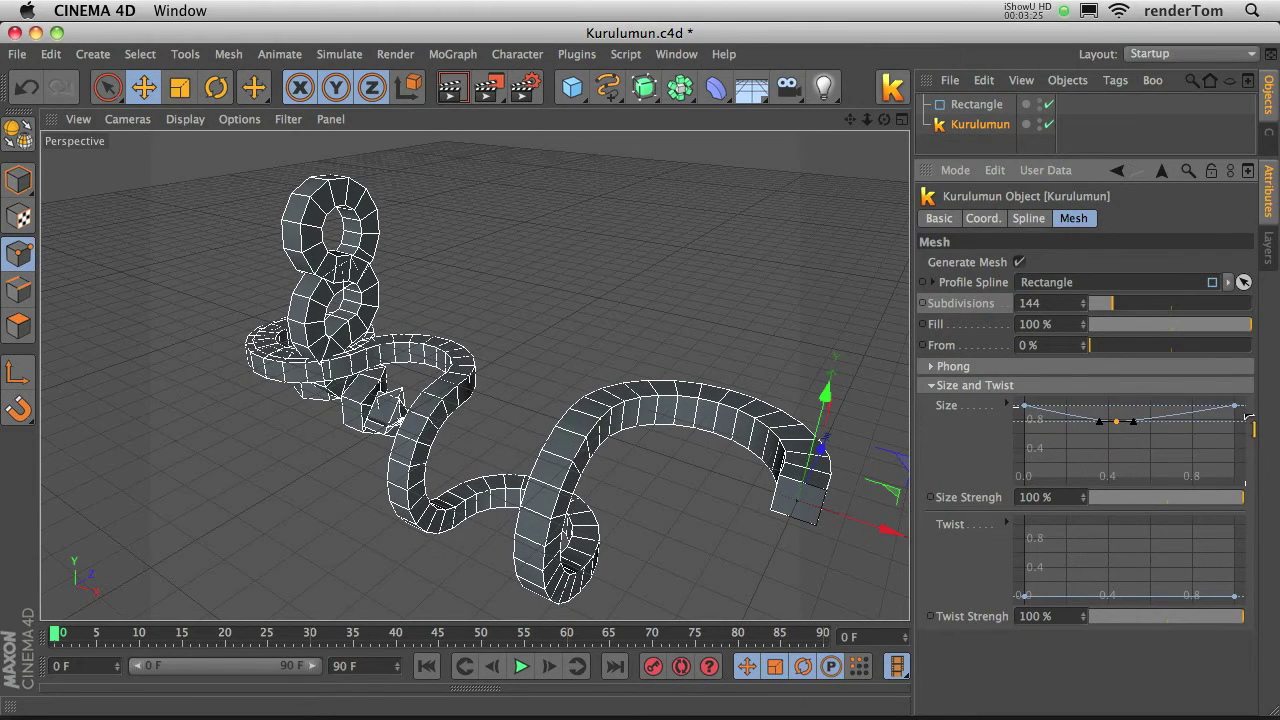
drag(1241, 429, 1246, 514)
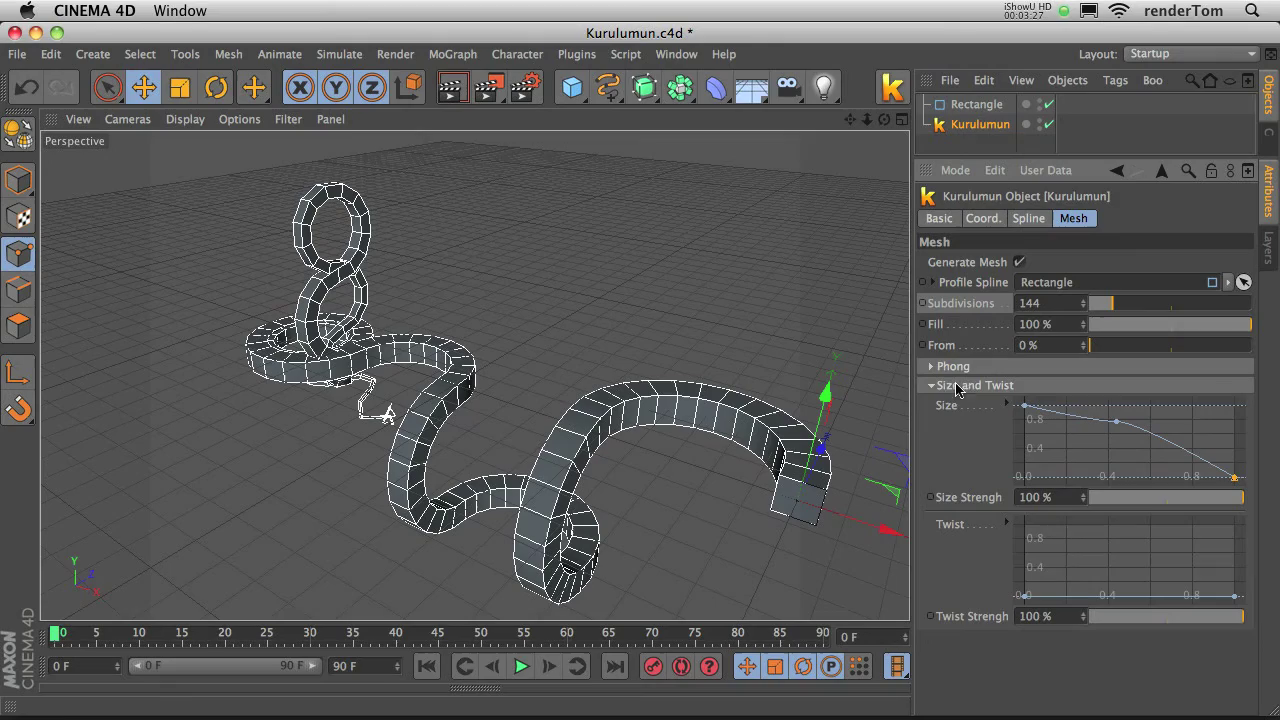
drag(1025, 596, 1025, 524)
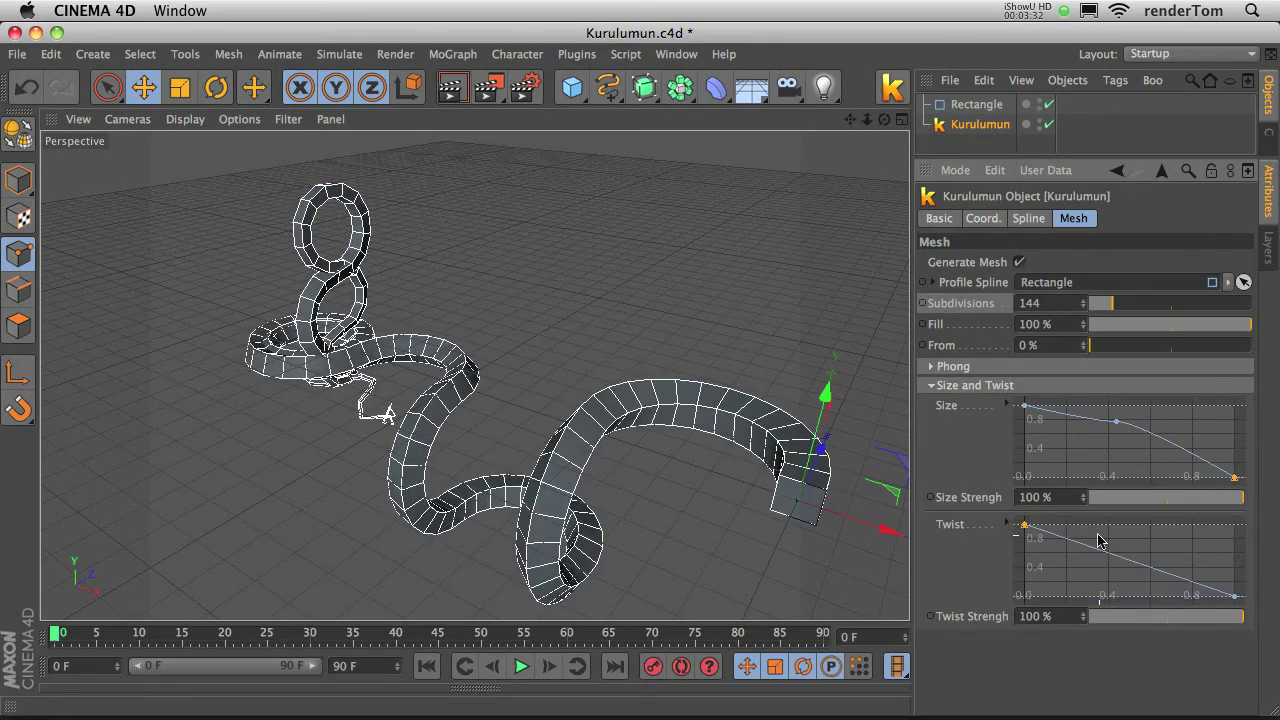
click(1038, 386)
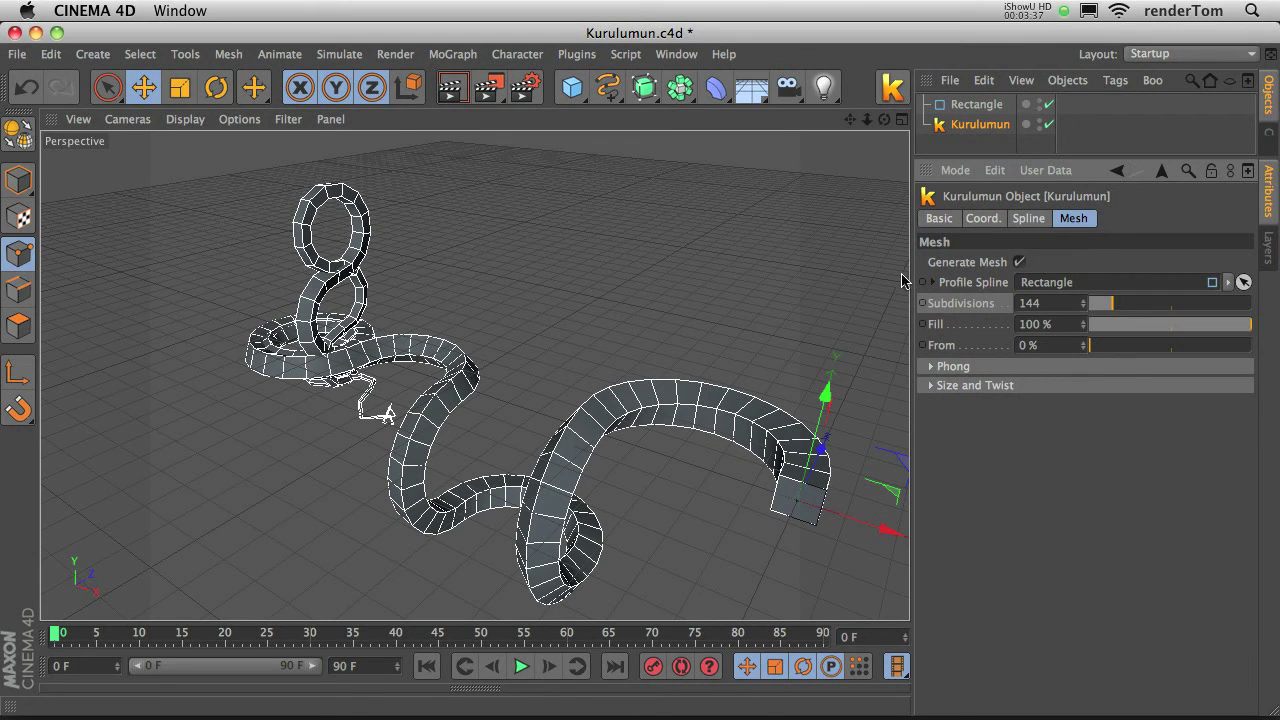
Step: Raise mesh subdivisions to 296 and set the spline's Random Seed to 12357
drag(1106, 302, 1140, 304)
click(1040, 218)
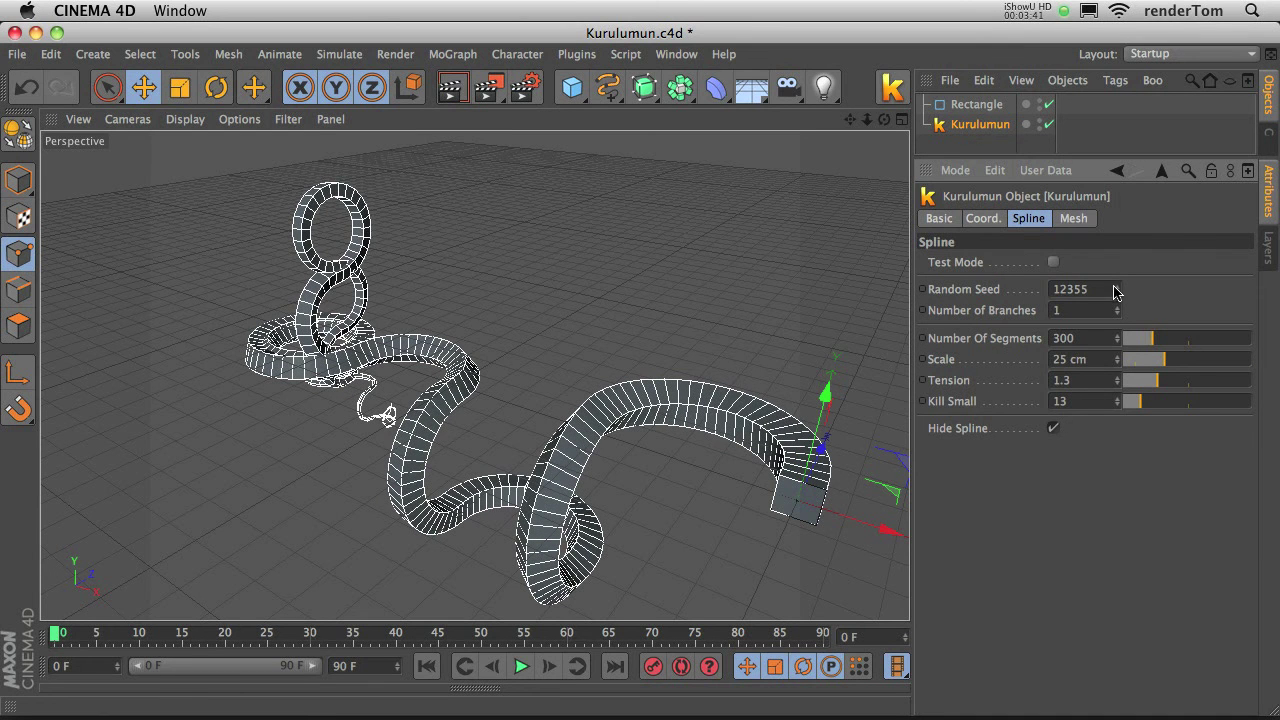
click(1116, 286)
click(1117, 286)
Step: Grow the spline to 4 branches, zoom out, and render the tangle in the viewport with Cmd+R
click(1117, 306)
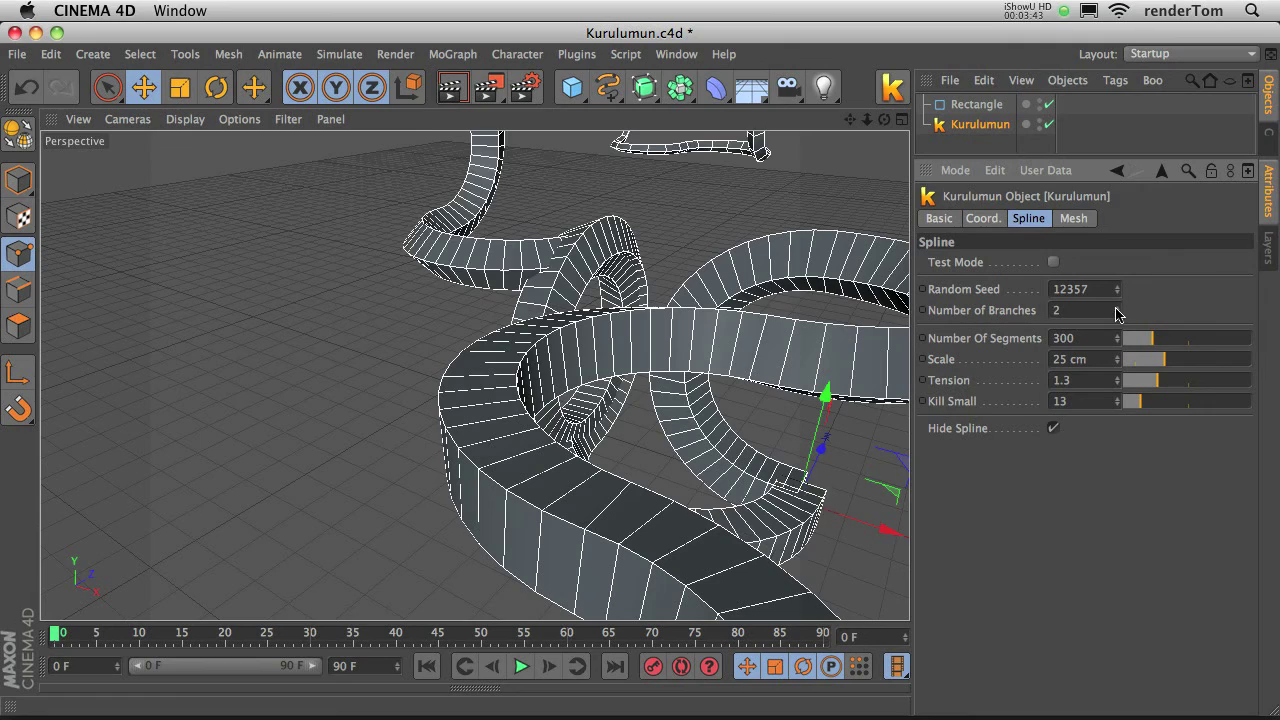
click(1117, 306)
click(1117, 306)
drag(867, 119, 786, 214)
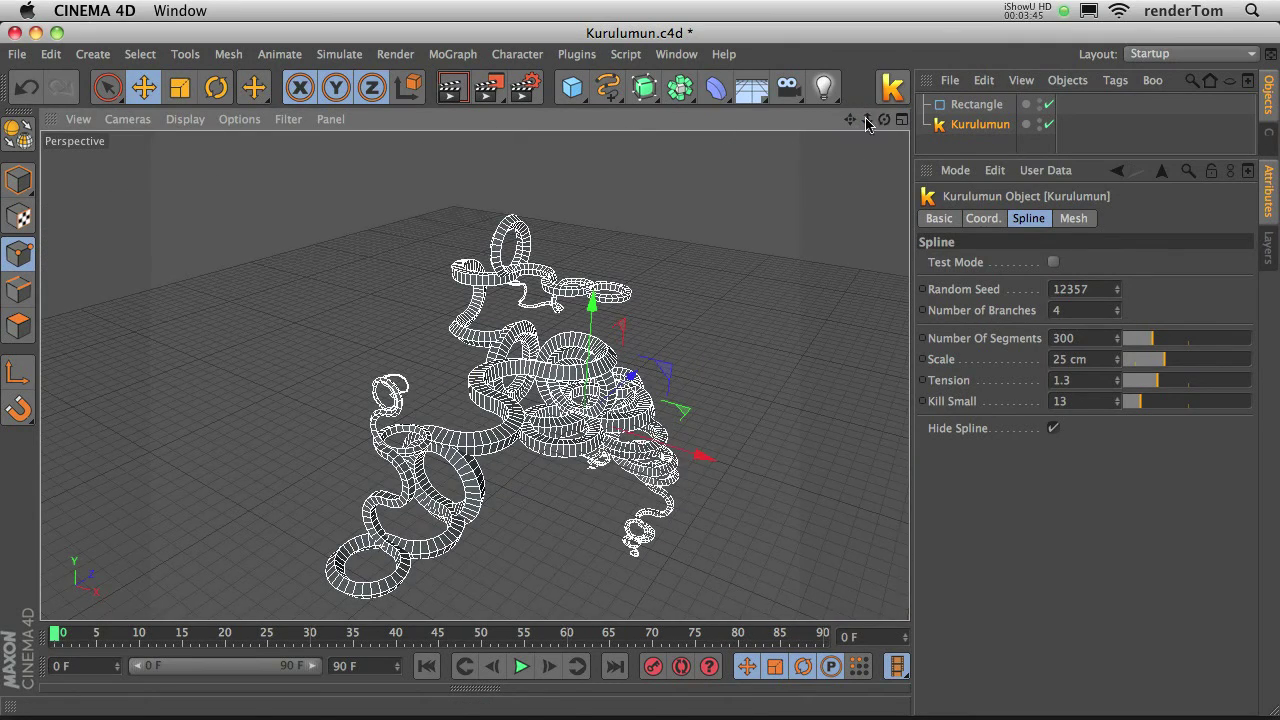
key(super+r)
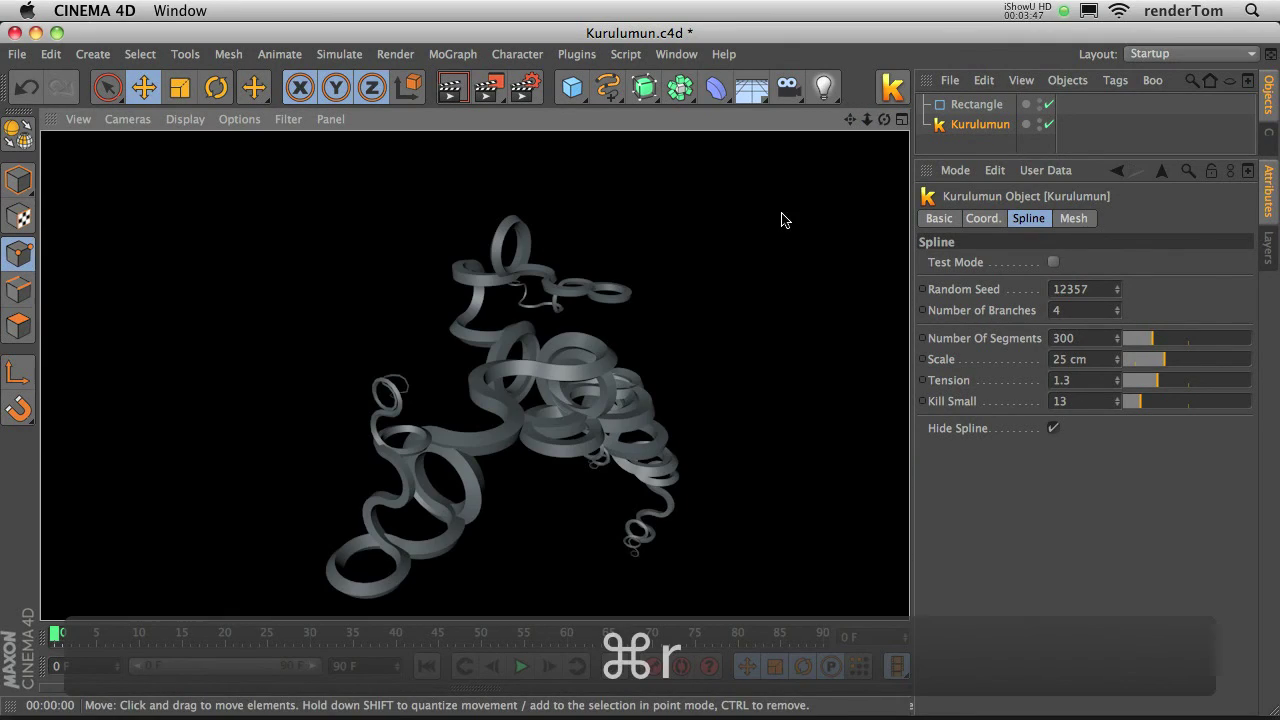